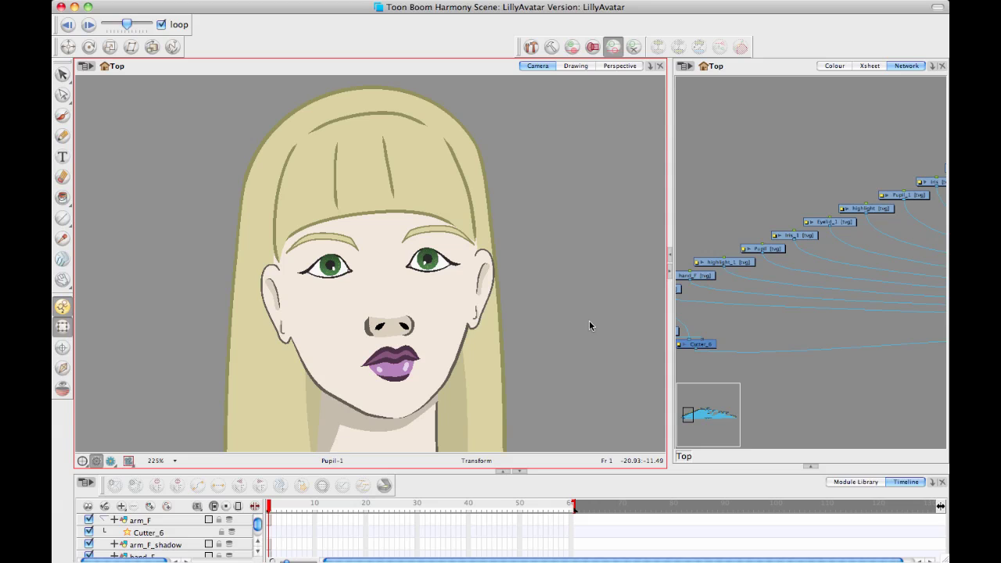
Examine the character's separate face drawings by selecting the nose, mouth, both ears and an iris in turn.
key(space)
mouse_move(523, 301)
mouse_down()
mouse_move(521, 310)
mouse_move(489, 297)
mouse_move(530, 304)
mouse_up()
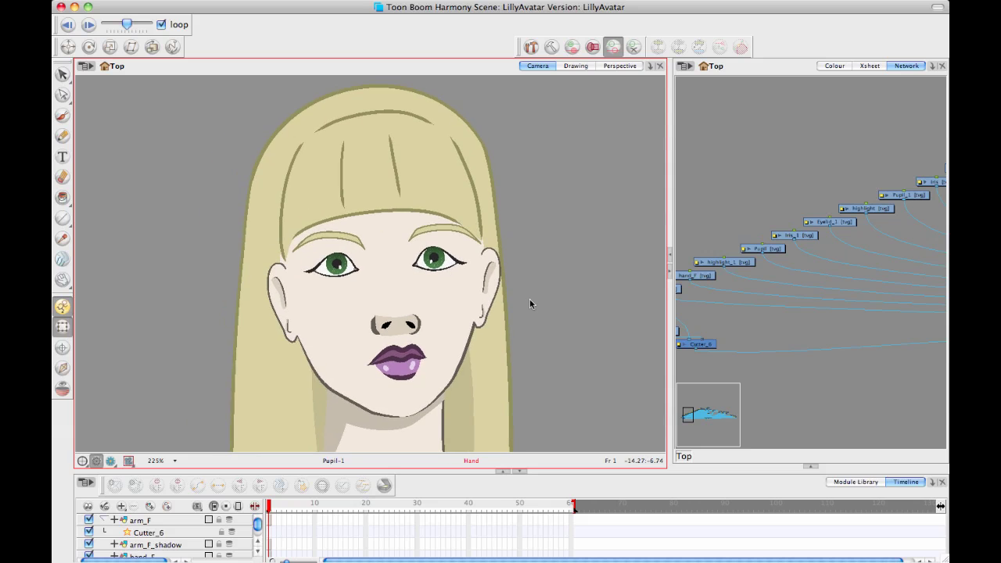
key(1)
key(1)
key(1)
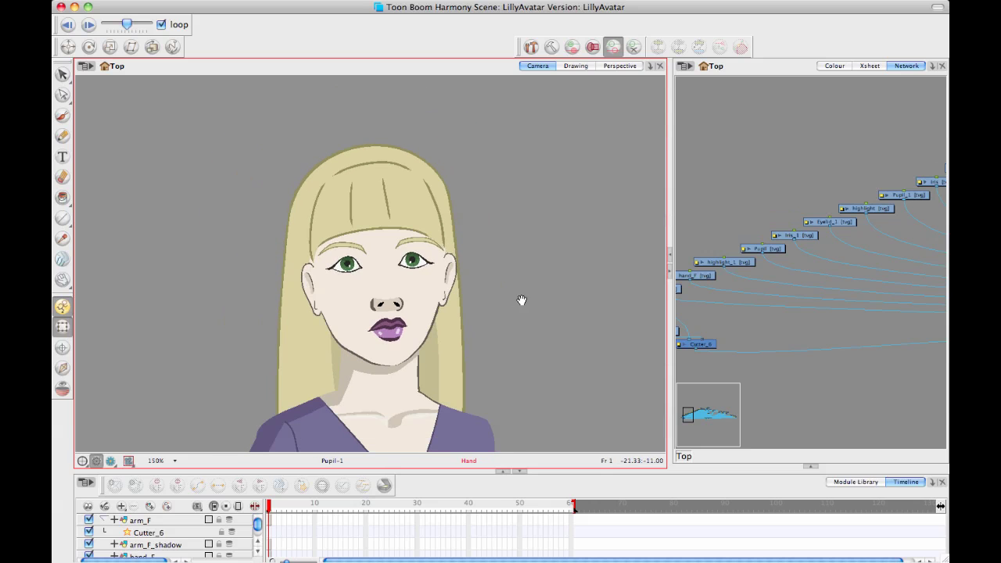
scroll(521, 298, up, 2)
click(383, 326)
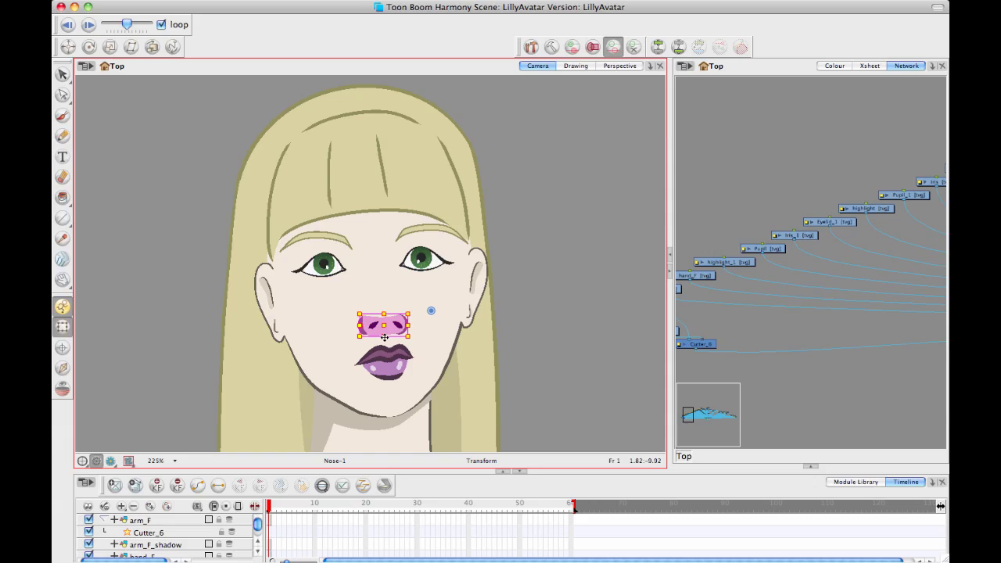
click(384, 366)
click(473, 292)
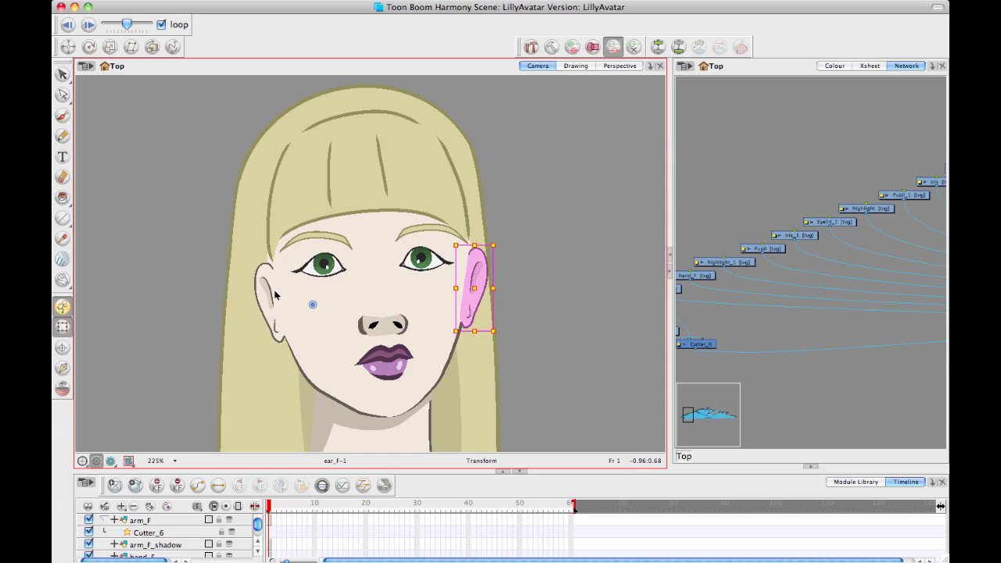
click(271, 296)
click(329, 265)
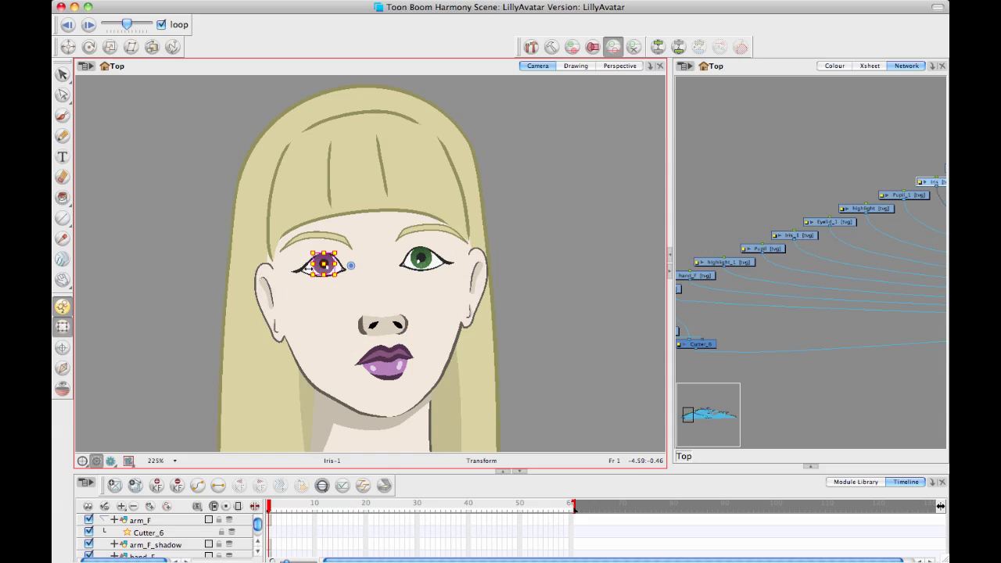
Clear the selection and examine how the character's drawing modules connect to the composite in the Network view.
click(647, 233)
key(space)
drag(819, 226, 664, 253)
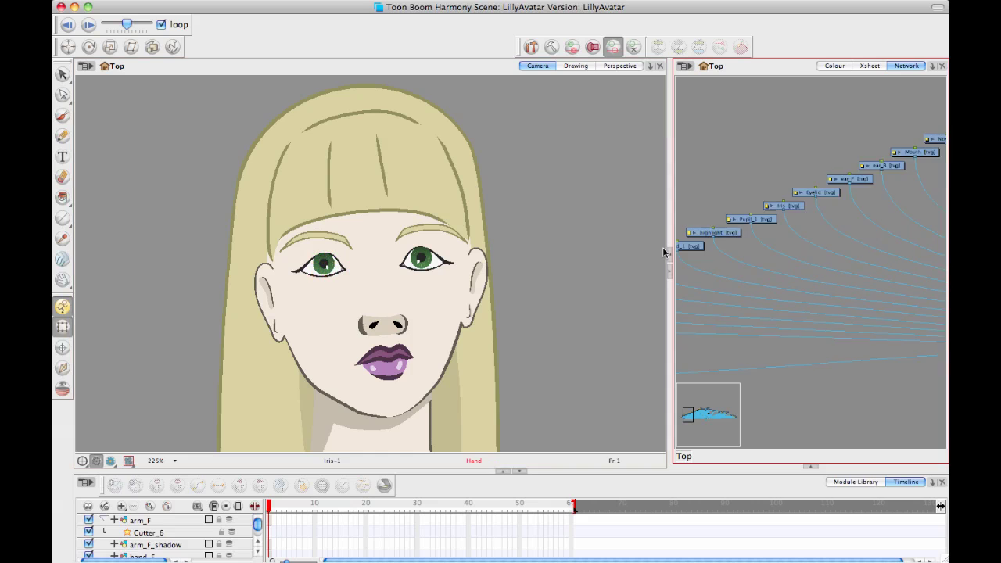
scroll(825, 235, down, 2)
scroll(825, 231, down, 2)
key(space)
drag(878, 225, 688, 290)
key(space)
scroll(824, 274, right, 3)
Try to shift the torso shadow slightly sideways, farther across the purple top, and deselect it.
drag(504, 329, 588, 156)
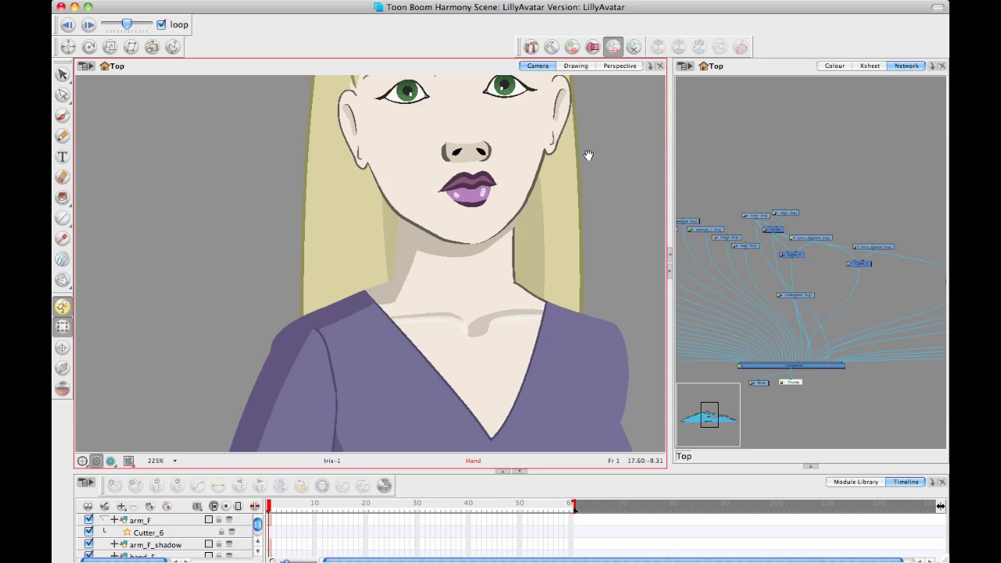
drag(552, 259, 539, 118)
key(1)
key(1)
key(1)
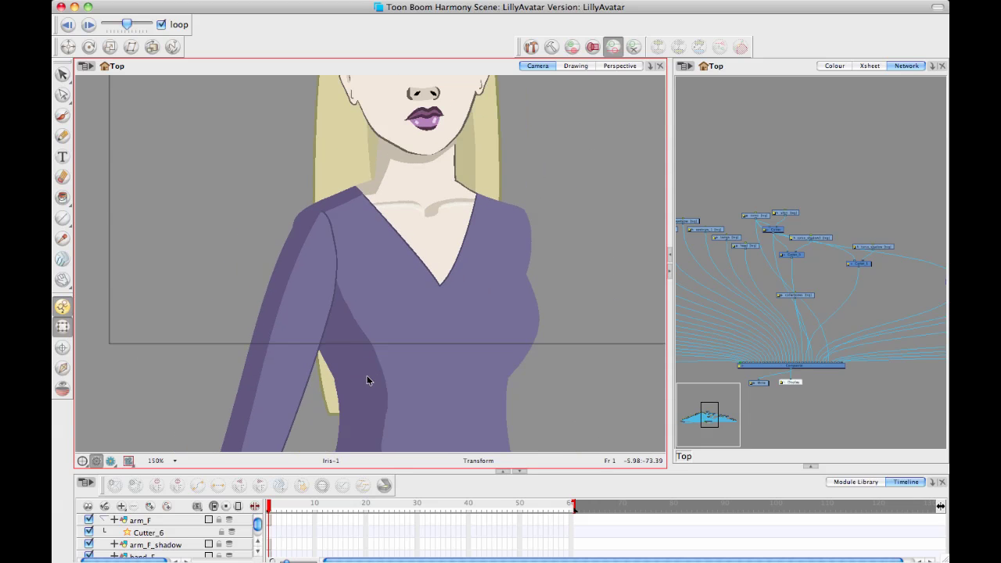
click(367, 380)
mouse_move(368, 381)
mouse_down()
mouse_move(413, 377)
mouse_move(360, 382)
mouse_move(409, 380)
mouse_move(380, 382)
mouse_up()
click(590, 351)
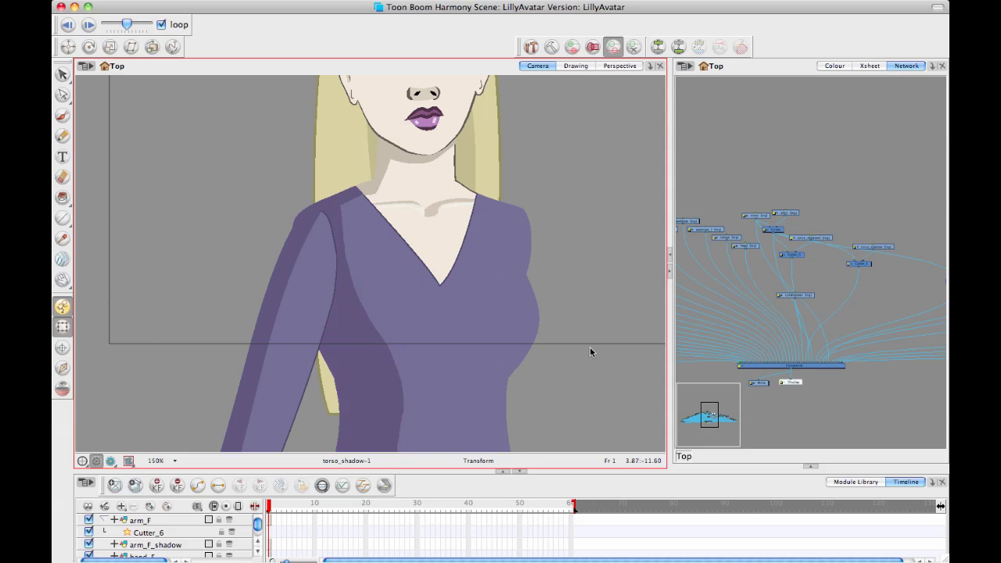
Look over the character's upper body, return to a close view of the face, and select the nose.
key(space)
drag(571, 297, 537, 208)
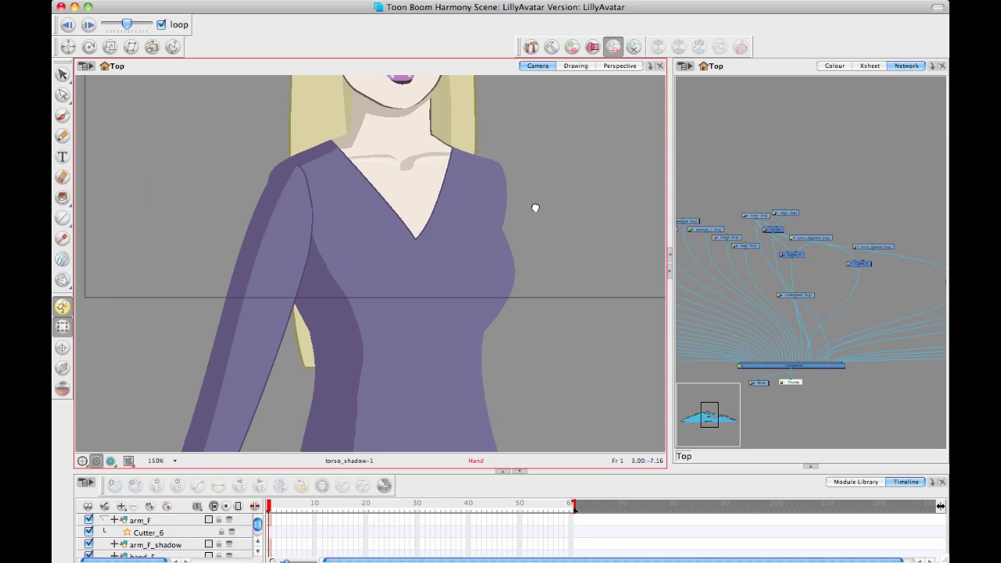
drag(525, 307, 532, 420)
key(2)
key(2)
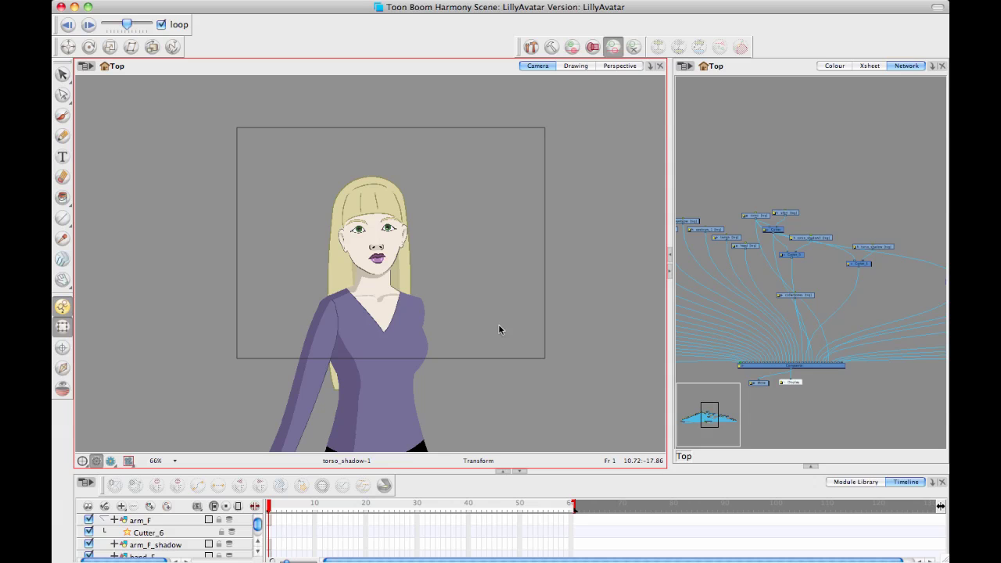
key(space)
drag(493, 321, 530, 357)
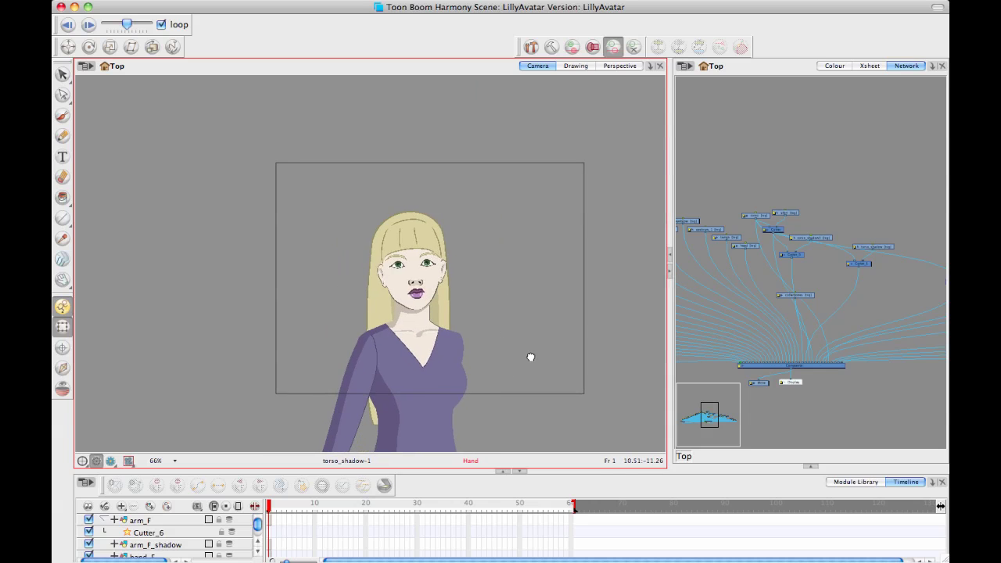
key(2)
key(2)
key(space)
mouse_move(579, 292)
mouse_down()
mouse_move(506, 274)
mouse_move(455, 280)
mouse_up()
key(2)
click(369, 305)
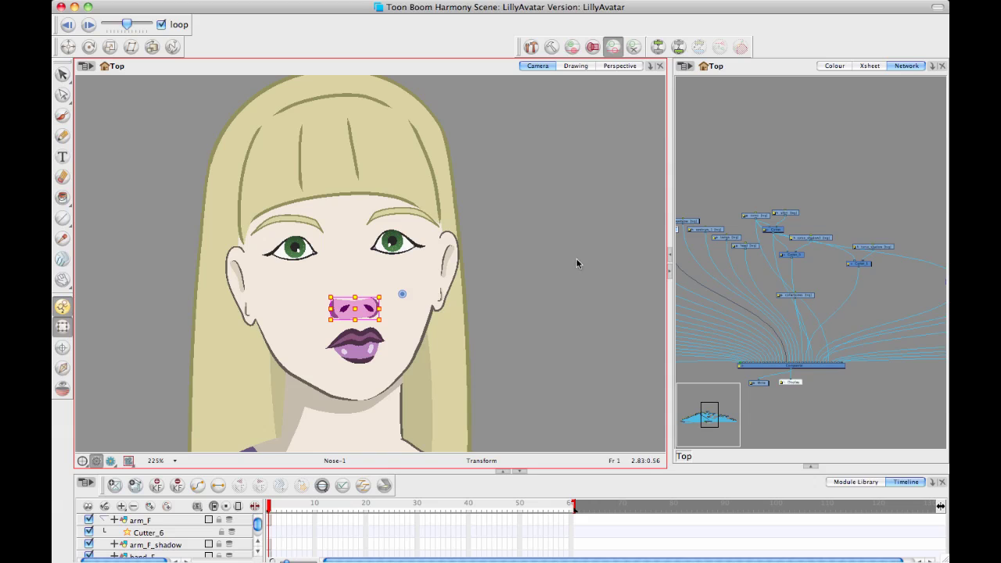
Widen the Network view and examine the selected nose module among the neighbouring face drawing modules.
drag(670, 225, 617, 228)
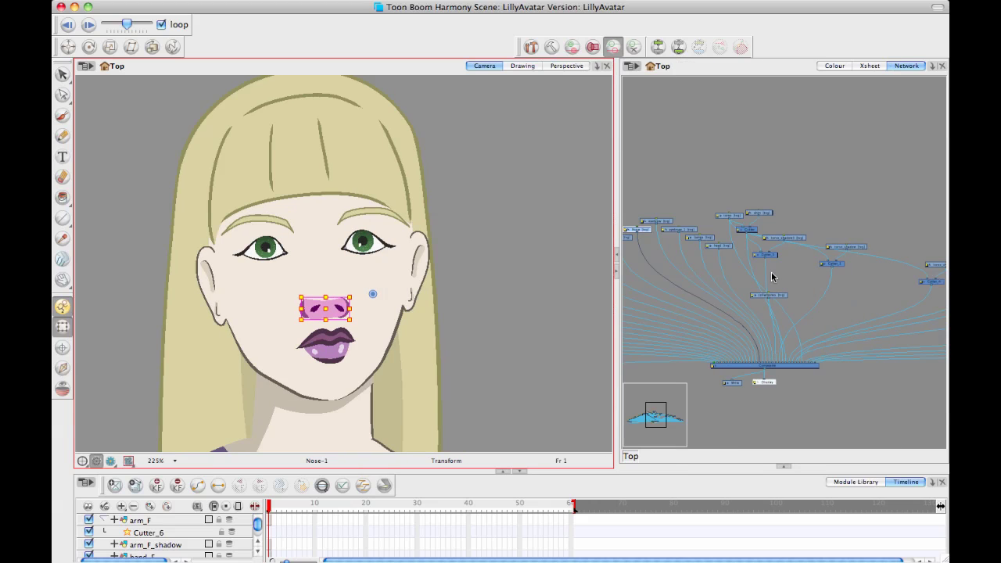
key(space)
drag(770, 273, 884, 265)
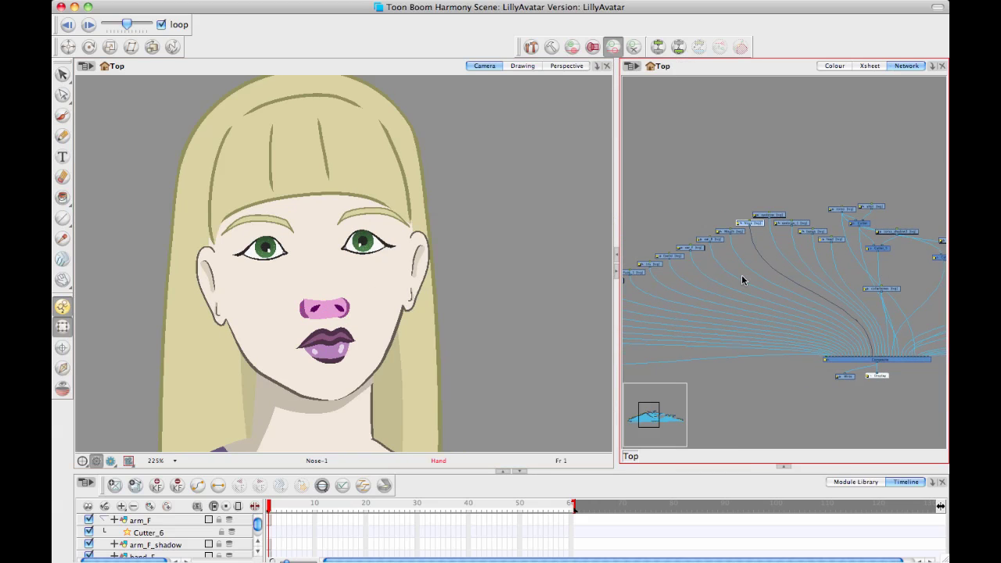
scroll(740, 280, left, 5)
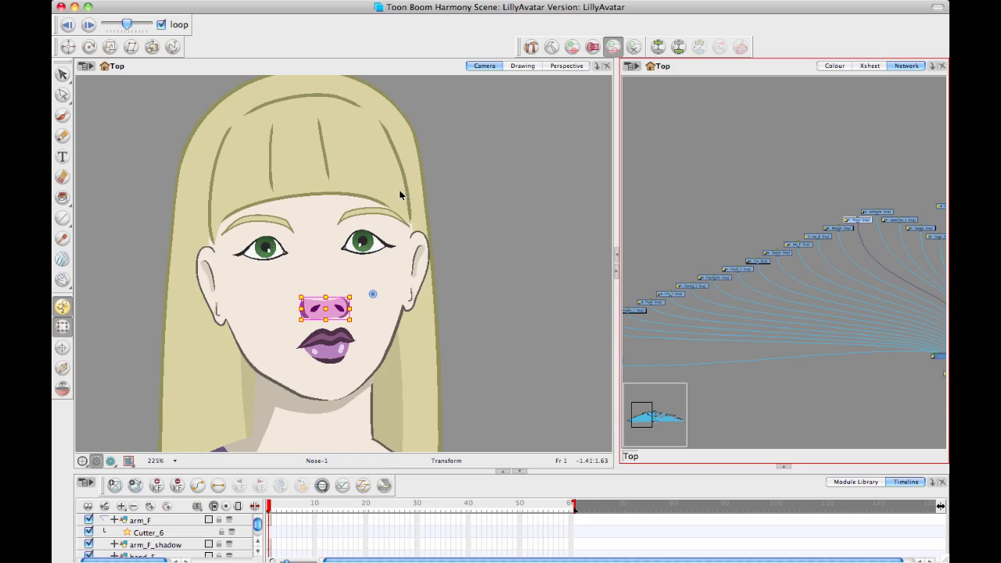
Examine the pupil drawing of one eye and its module in the network, and clear the selection.
click(363, 241)
key(space)
drag(424, 268, 446, 269)
key(2)
key(2)
key(2)
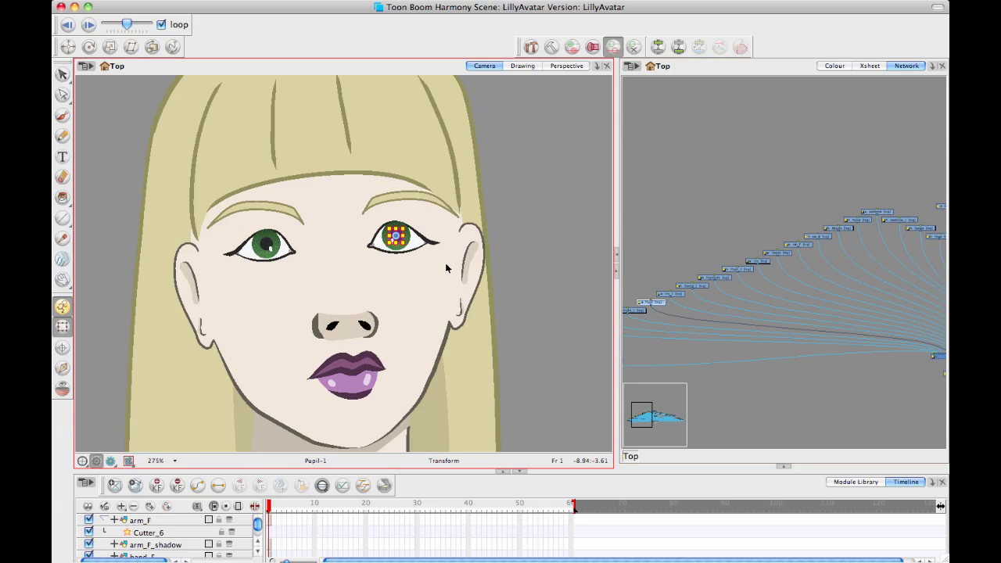
click(511, 200)
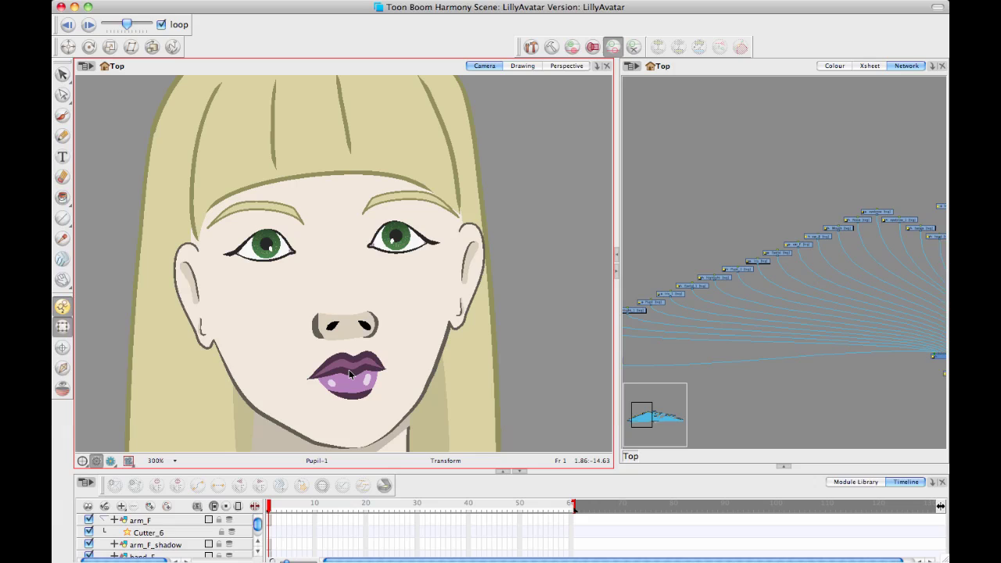
Select the nose and open its drawing by itself in the Drawing view, enlarged to 300%.
click(367, 326)
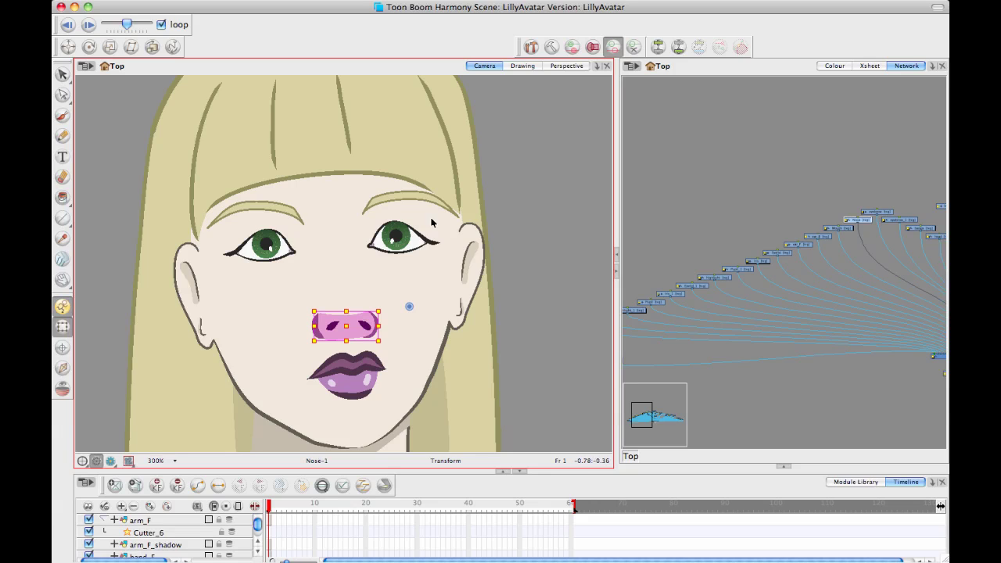
click(516, 66)
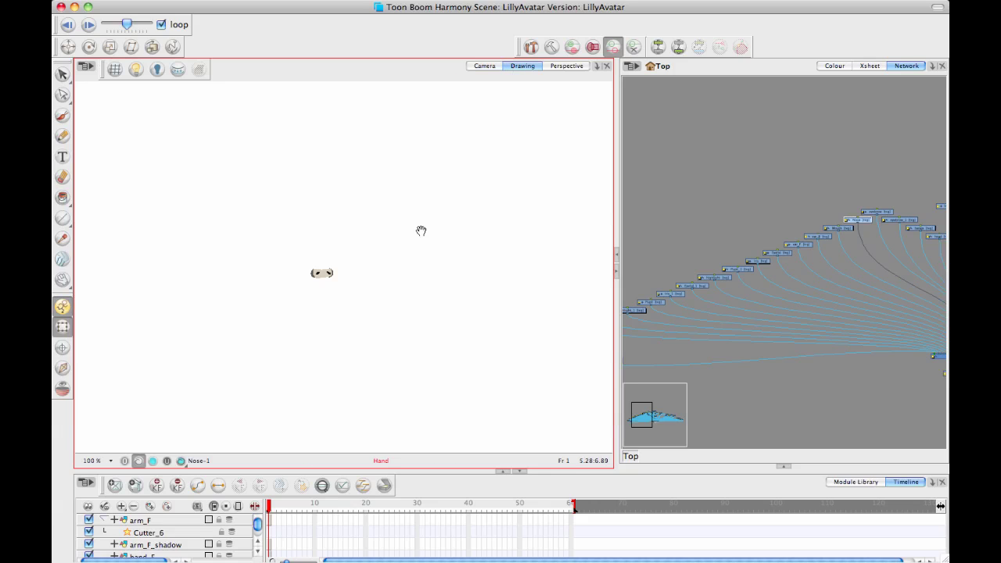
key(2)
key(2)
key(2)
key(2)
key(2)
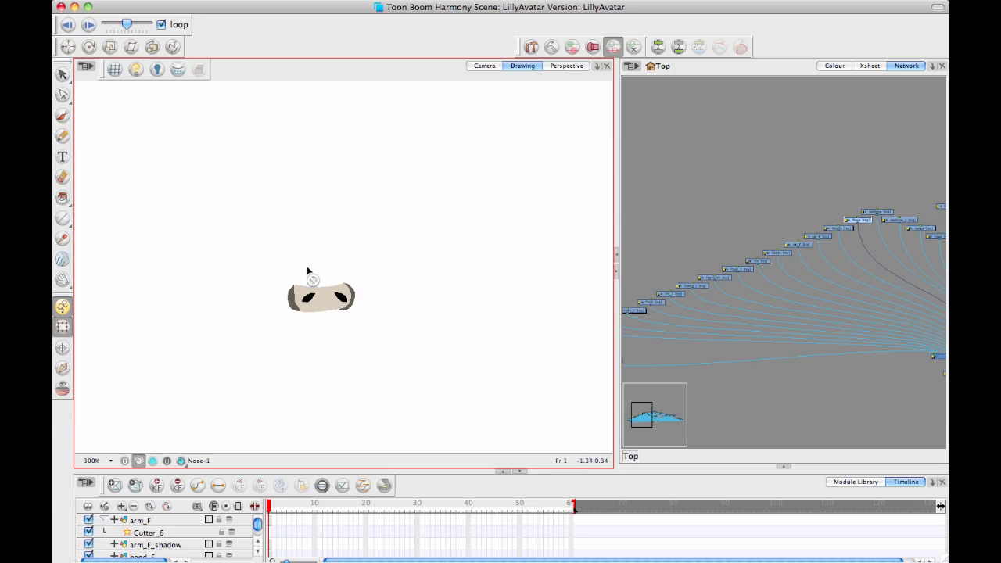
Activate the Underlay art layer of the nose drawing and turn on the preview of its other art layers.
click(166, 461)
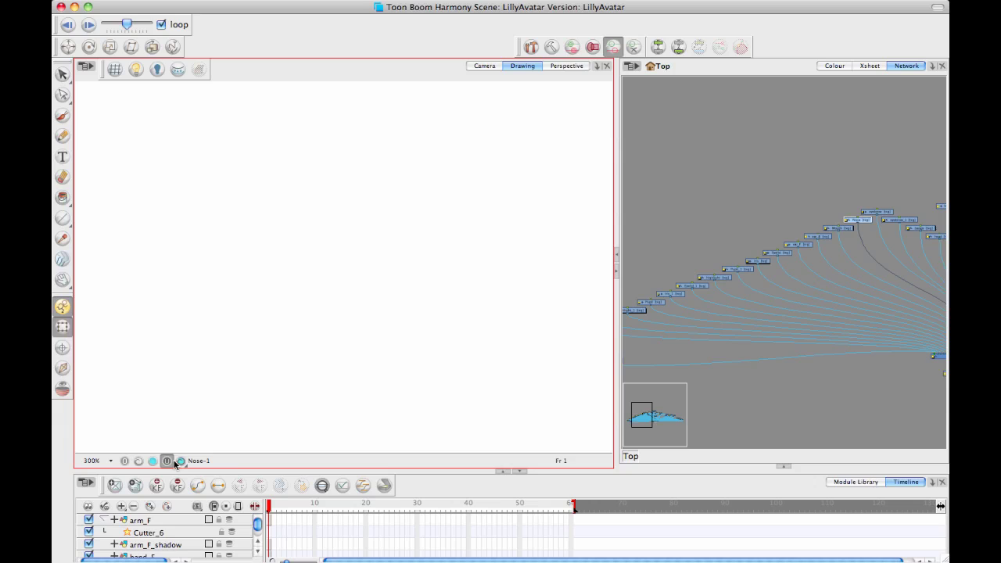
click(180, 464)
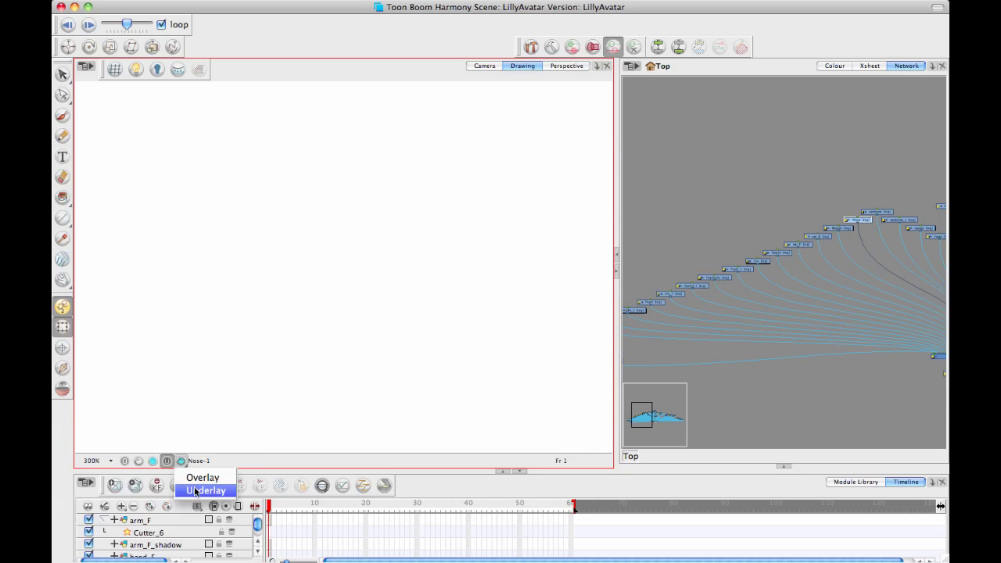
click(196, 491)
click(182, 460)
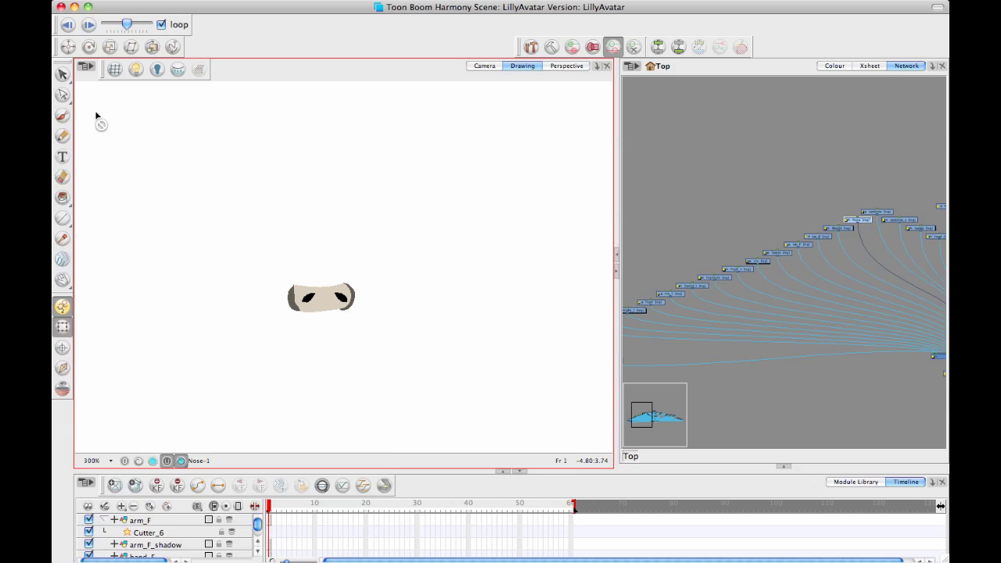
Brush a curved dark grey-brown bridge line rising from the outer edge of one nostril, undoing unsatisfactory strokes.
click(63, 115)
key(2)
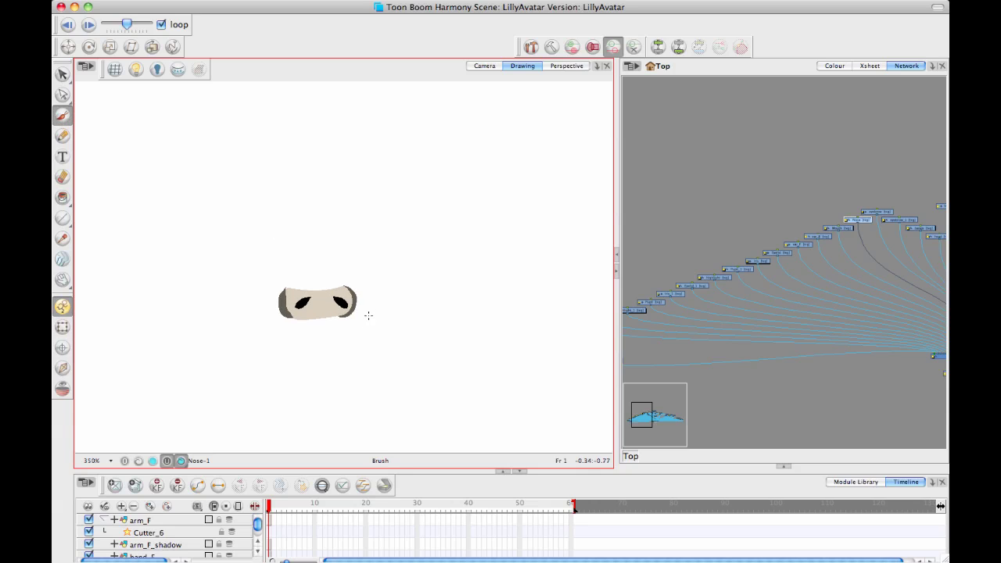
drag(368, 315, 436, 282)
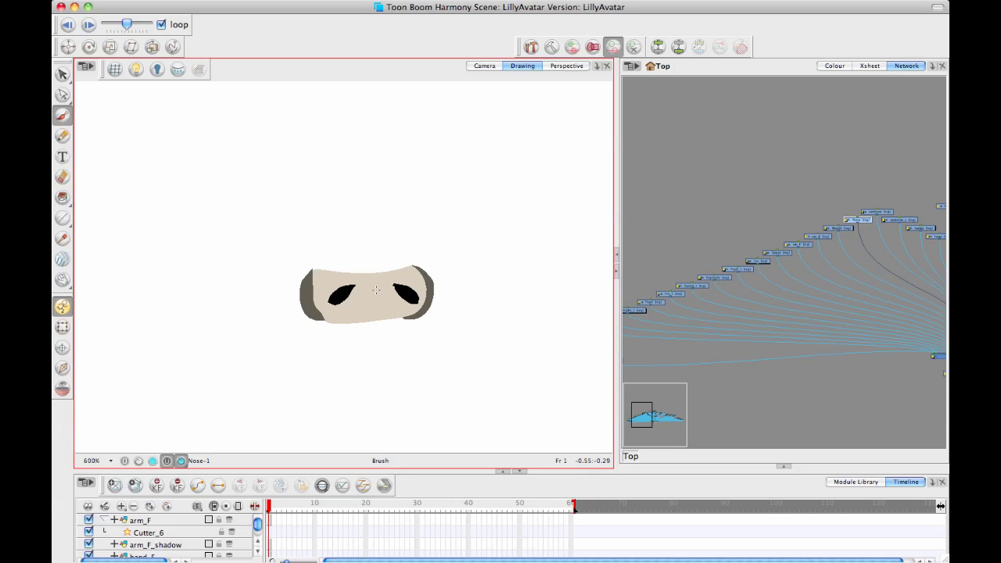
key(alt)
mouse_move(369, 120)
mouse_down()
mouse_move(371, 169)
mouse_move(411, 249)
mouse_up()
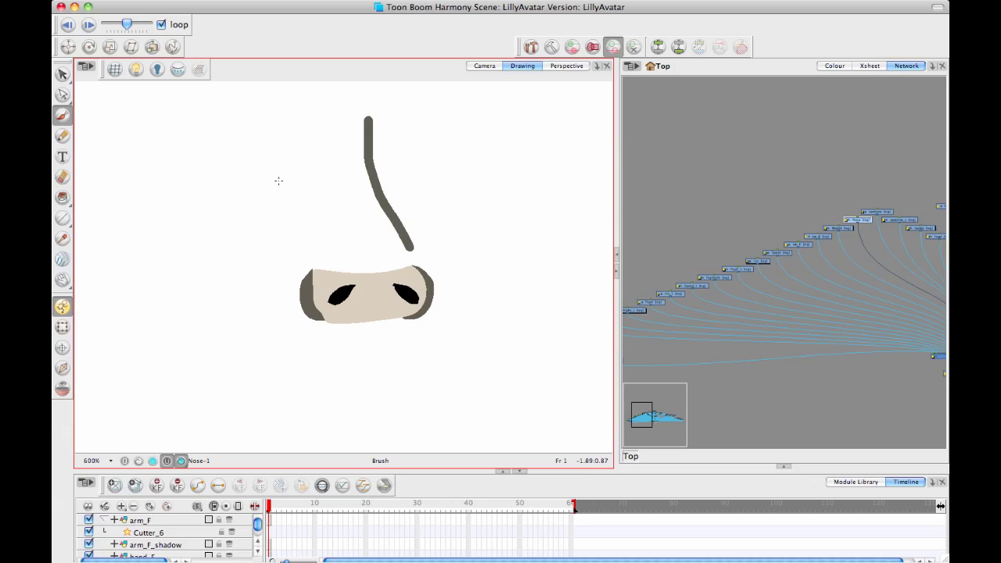
key(ctrl+z)
mouse_move(420, 271)
mouse_down()
mouse_move(368, 211)
mouse_move(356, 155)
mouse_up()
key(ctrl+z)
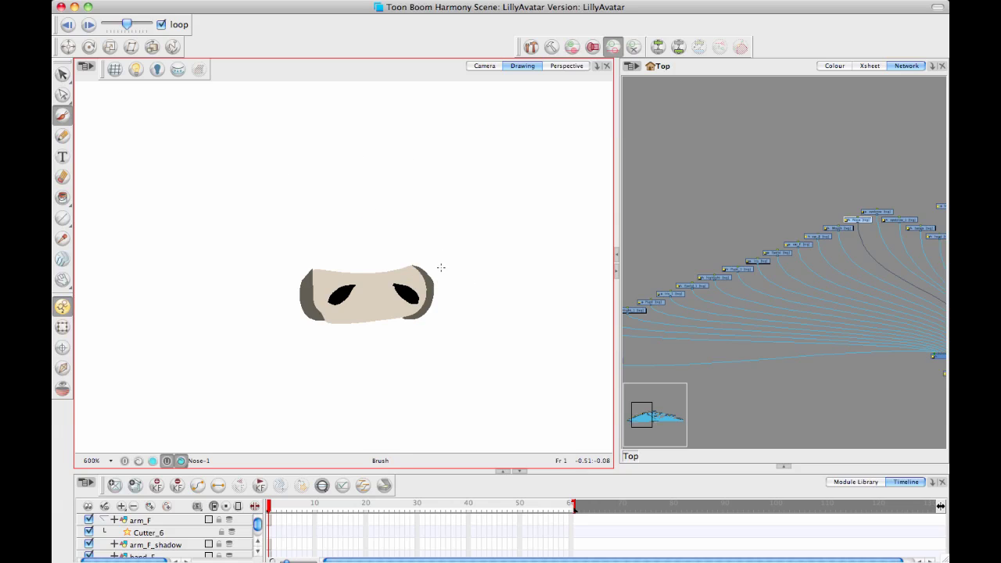
drag(421, 270, 365, 96)
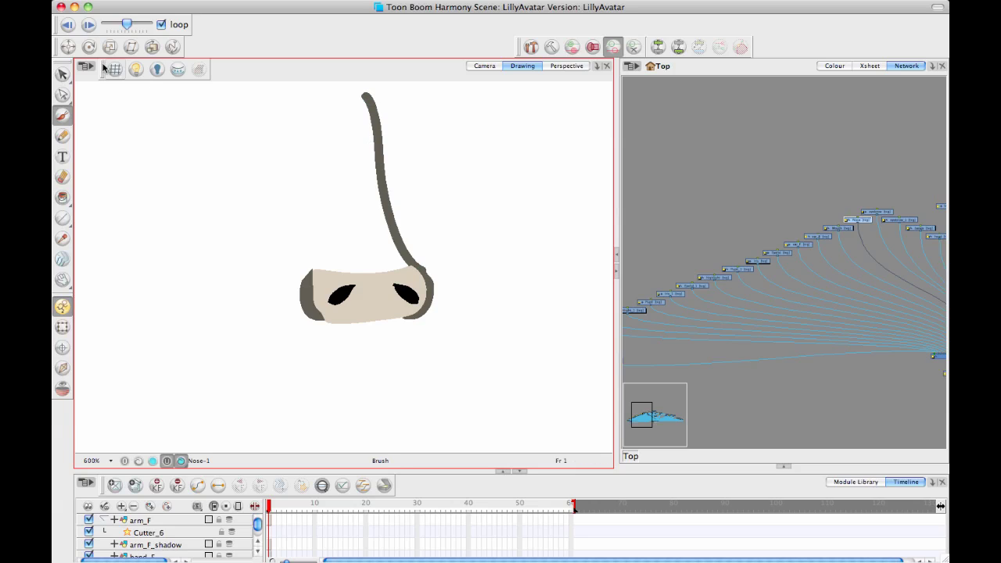
Select the nose bridge line, nudge it slightly down onto the nostril's edge, and deselect it.
click(63, 73)
click(381, 177)
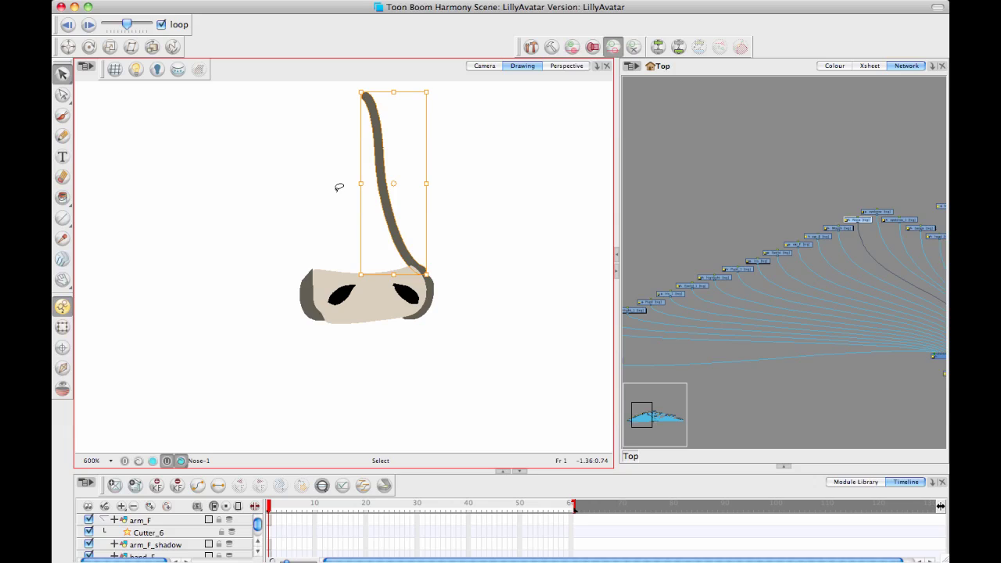
key(Down)
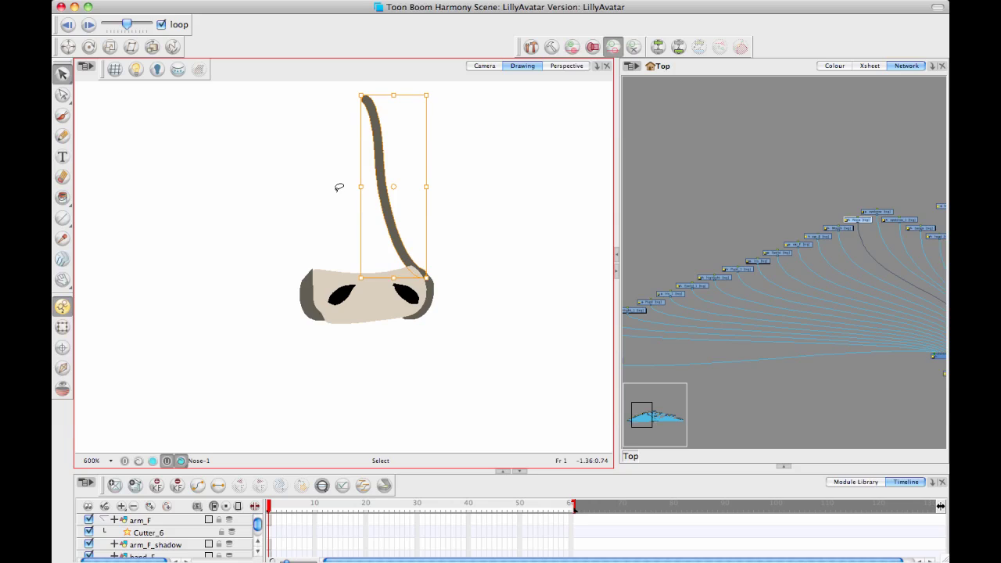
click(519, 218)
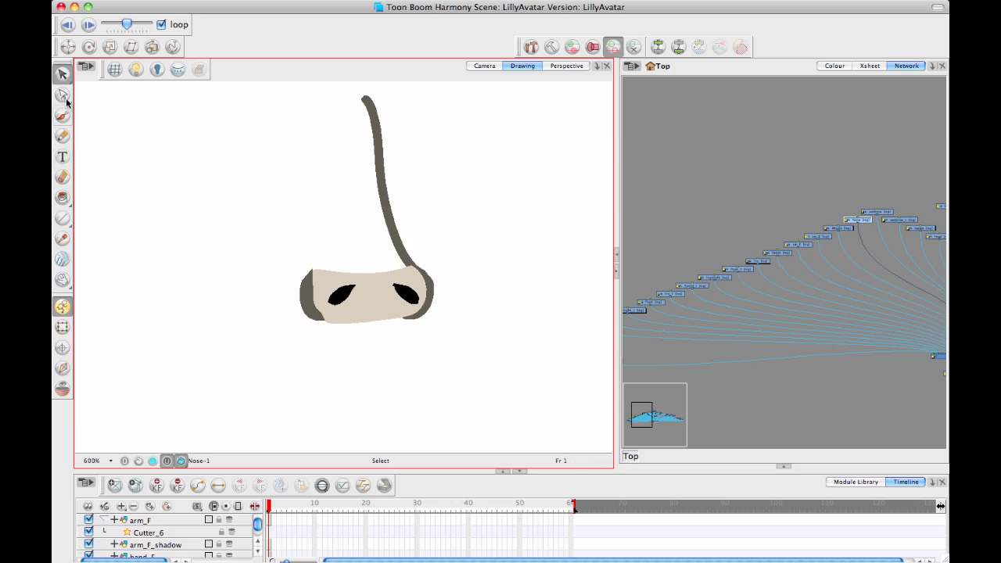
Draw a stroke from the upper tip of the bridge line down around the nostrils to the nose's far lower edge, and show strokes.
click(64, 219)
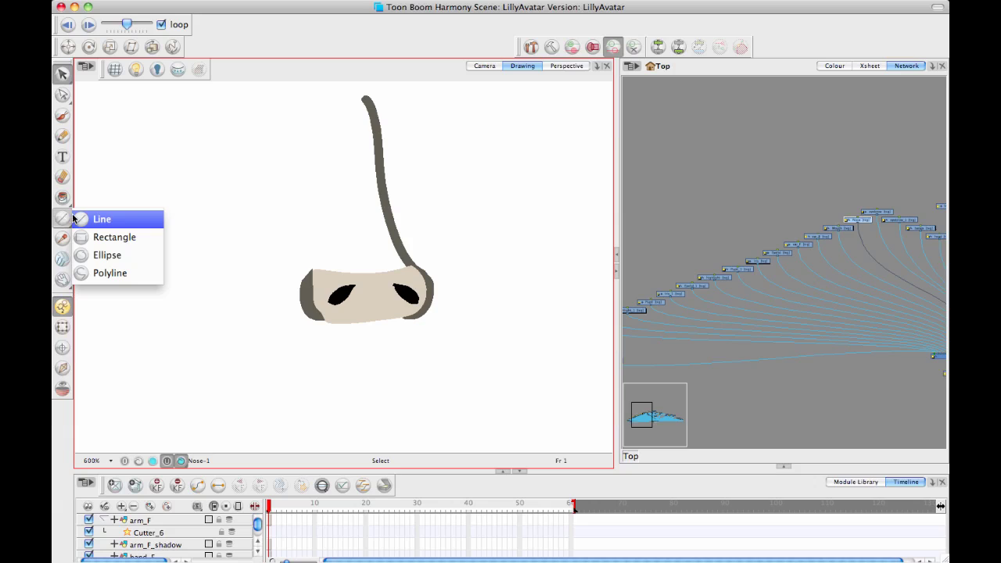
click(62, 217)
click(63, 198)
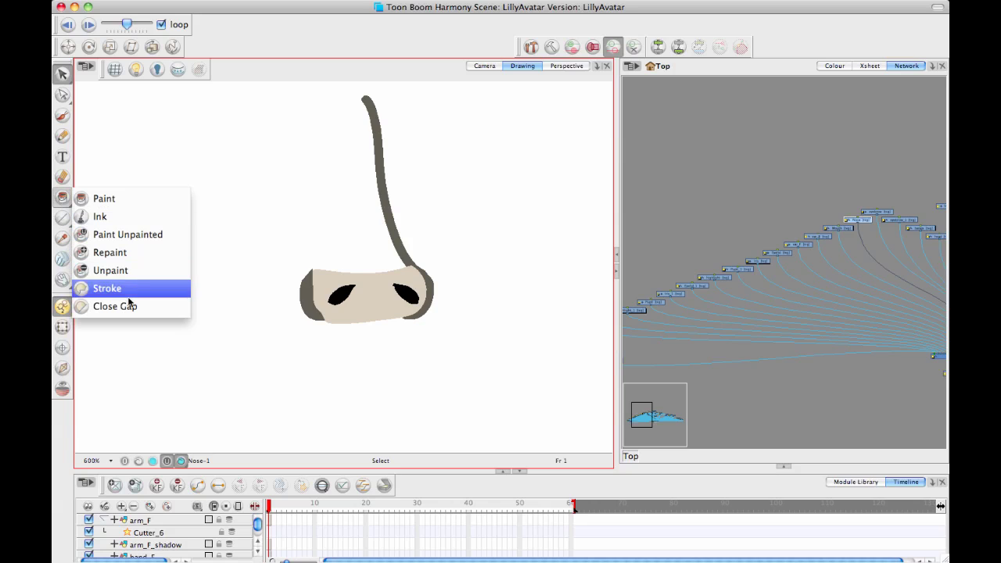
click(123, 289)
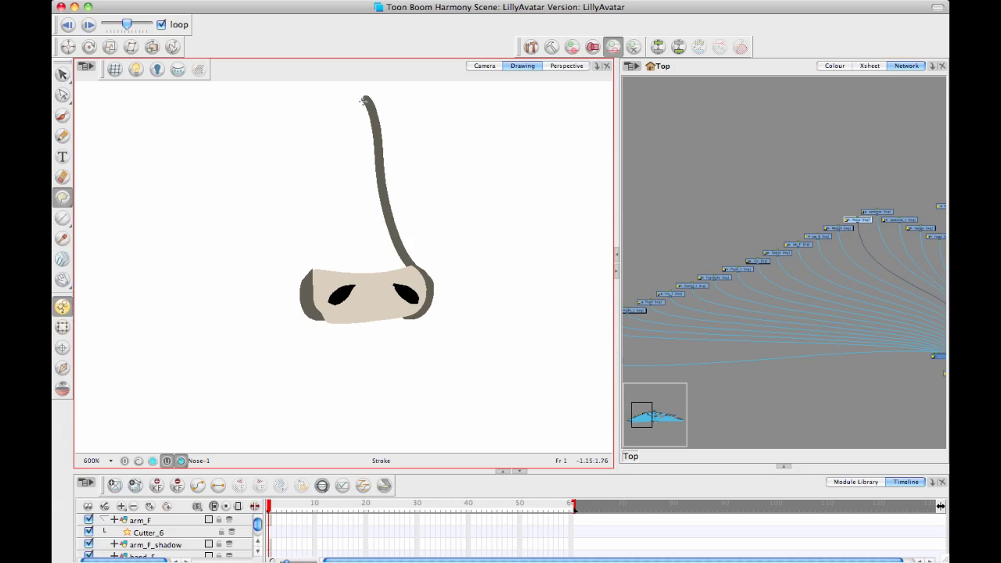
drag(347, 118, 331, 136)
mouse_move(328, 178)
mouse_down()
mouse_move(313, 217)
mouse_move(320, 311)
mouse_move(410, 318)
mouse_up()
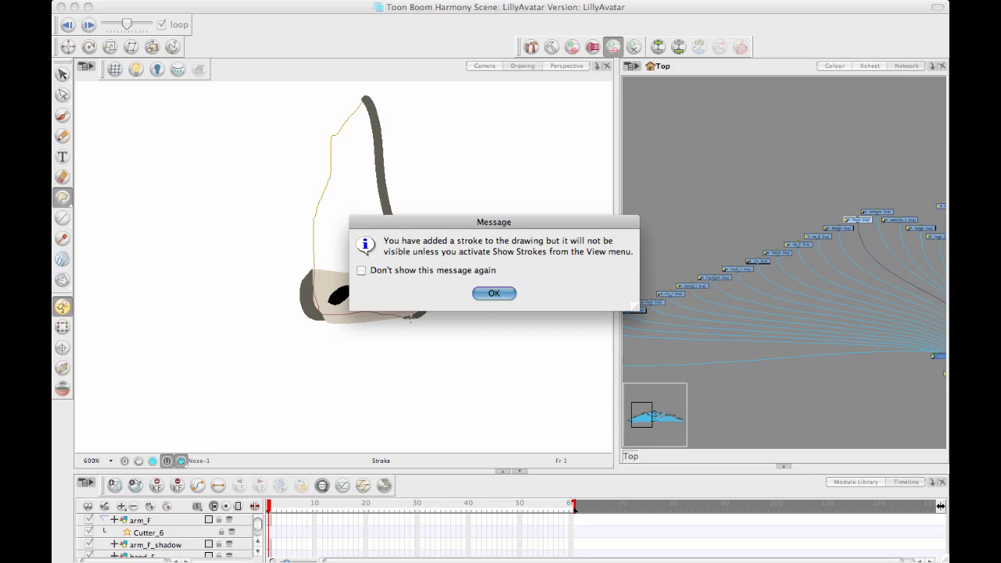
click(493, 294)
key(k)
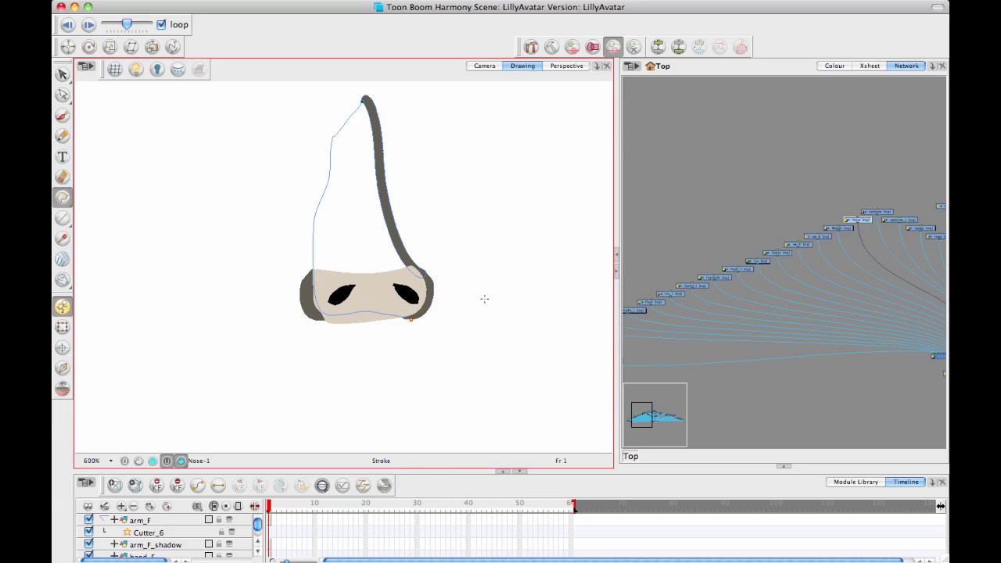
Turn off the preview of the other art layers and extend the stroke's open end to the lower tip of the bridge line with the Contour Editor.
click(181, 461)
drag(404, 375, 364, 367)
key(2)
key(2)
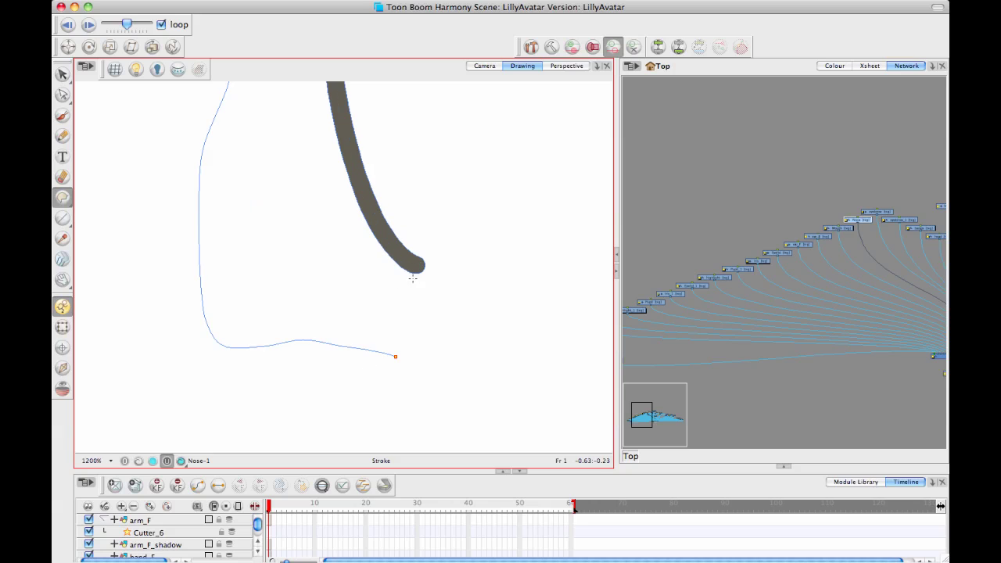
click(62, 94)
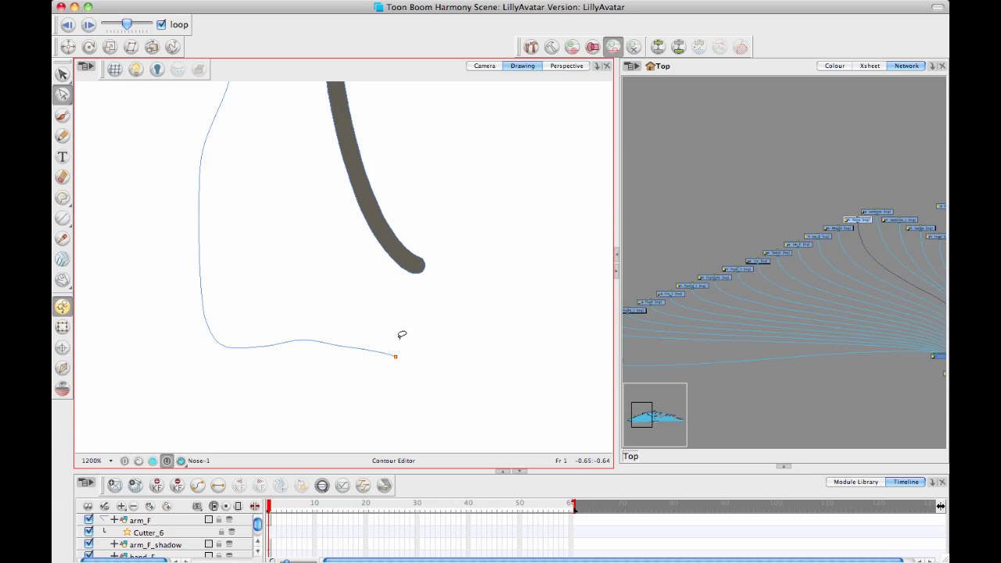
drag(402, 335, 452, 375)
mouse_move(395, 353)
mouse_down()
mouse_move(415, 270)
mouse_move(407, 293)
mouse_move(415, 311)
mouse_up()
key(space)
key(2)
key(2)
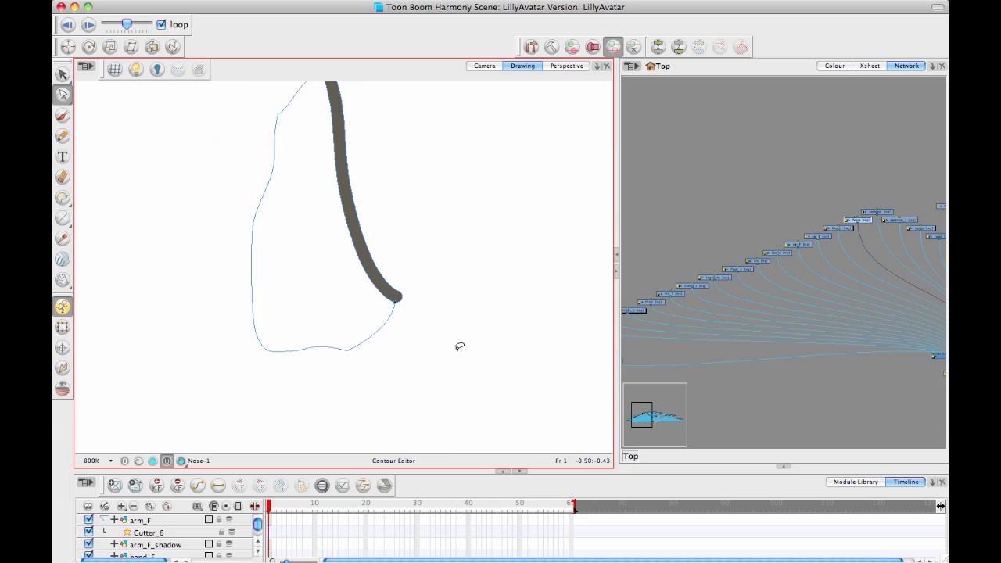
Delete the cluster of contour points at the stroke's upper corner and reshape that corner into a smooth curve.
mouse_move(281, 128)
mouse_down()
mouse_move(284, 118)
mouse_move(286, 150)
mouse_move(315, 118)
mouse_up()
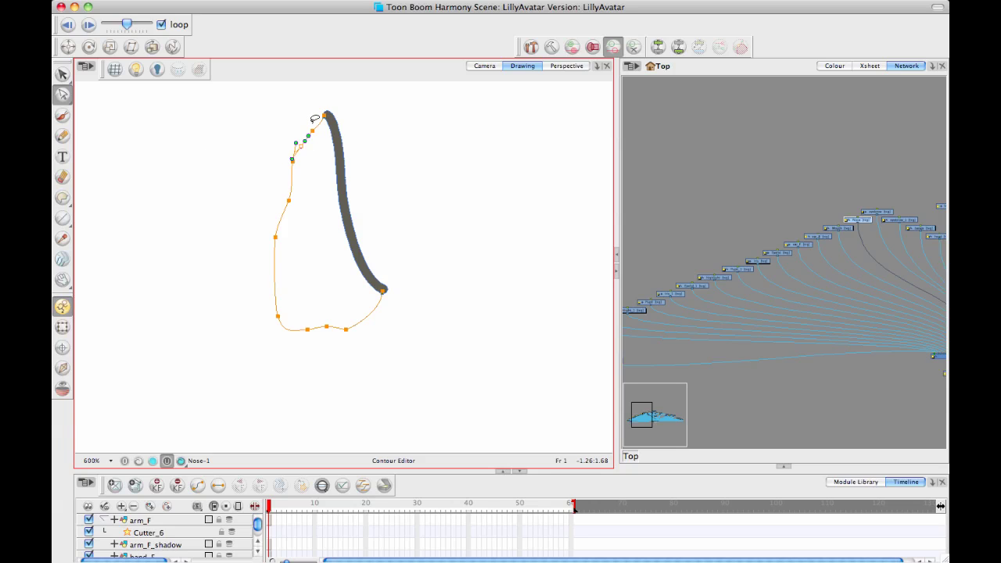
key(Delete)
drag(312, 130, 305, 126)
Fill the enclosed underlay area with the nose's beige, undoing a dark grey fill first, and preview all art layers together.
click(62, 198)
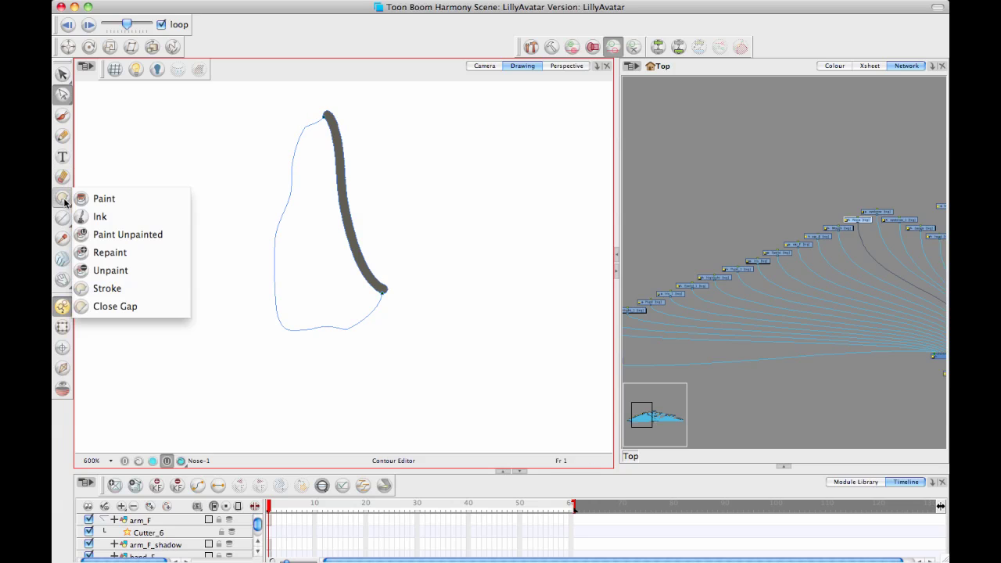
click(92, 200)
click(299, 223)
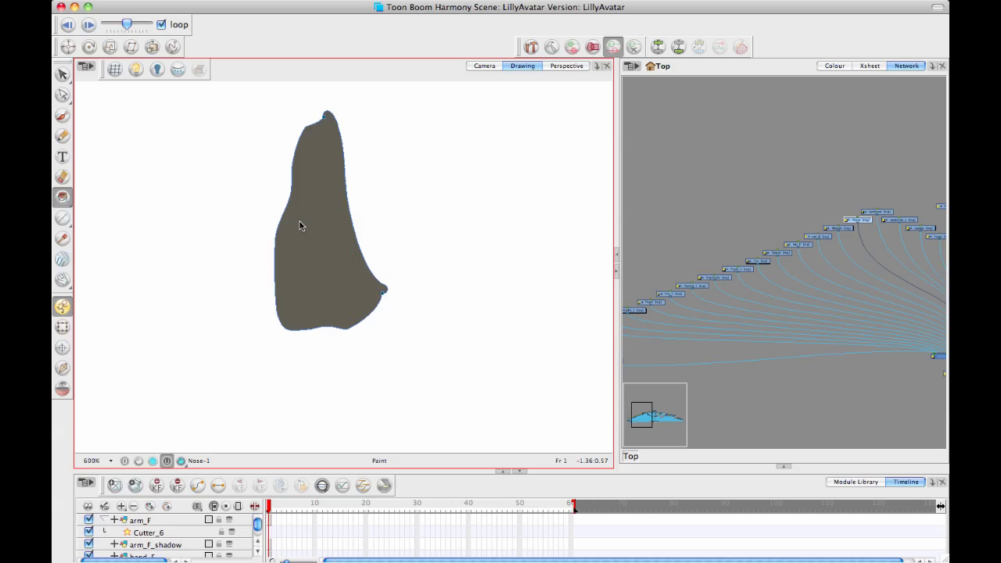
key(ctrl+z)
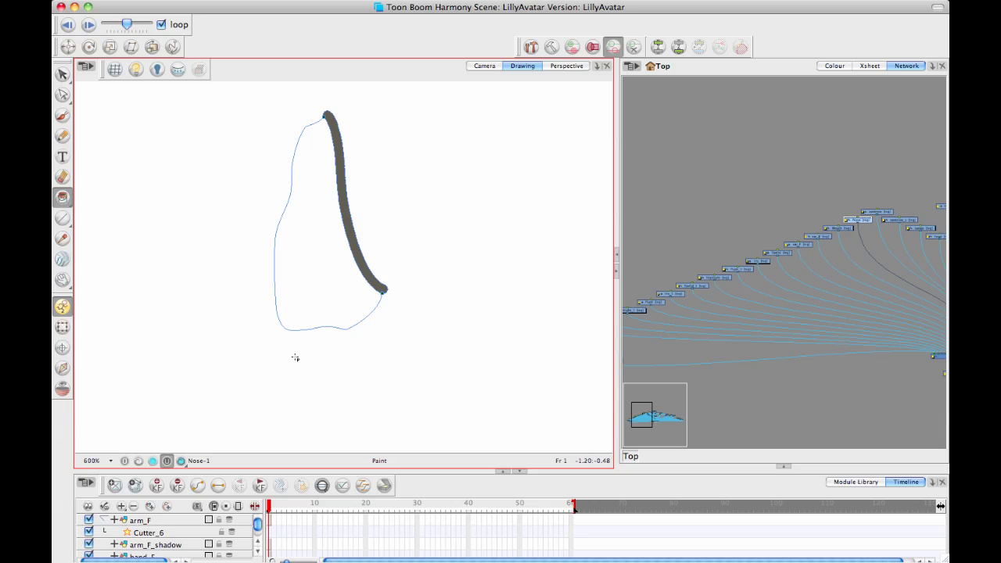
click(138, 461)
key(alt)
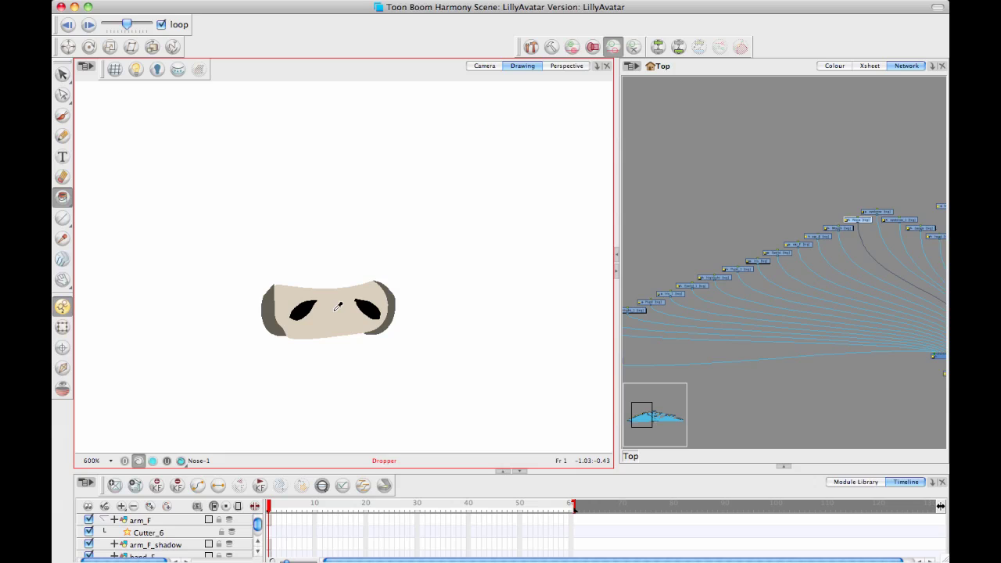
click(167, 461)
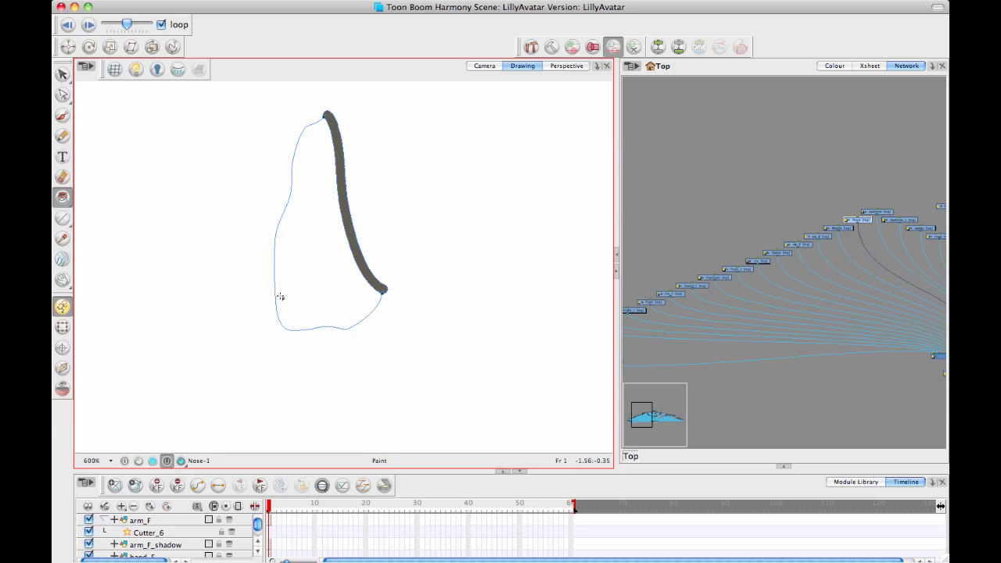
click(283, 297)
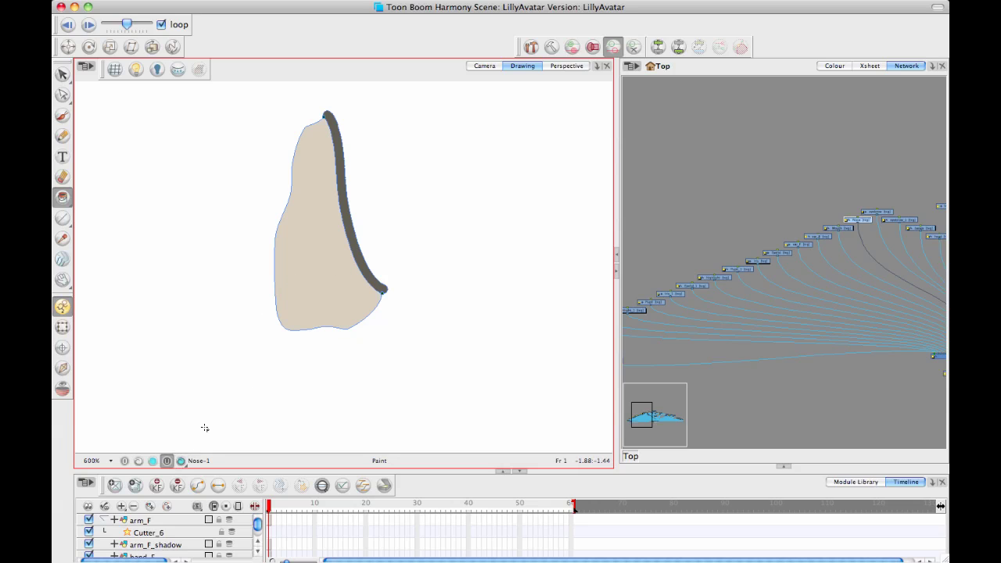
click(181, 460)
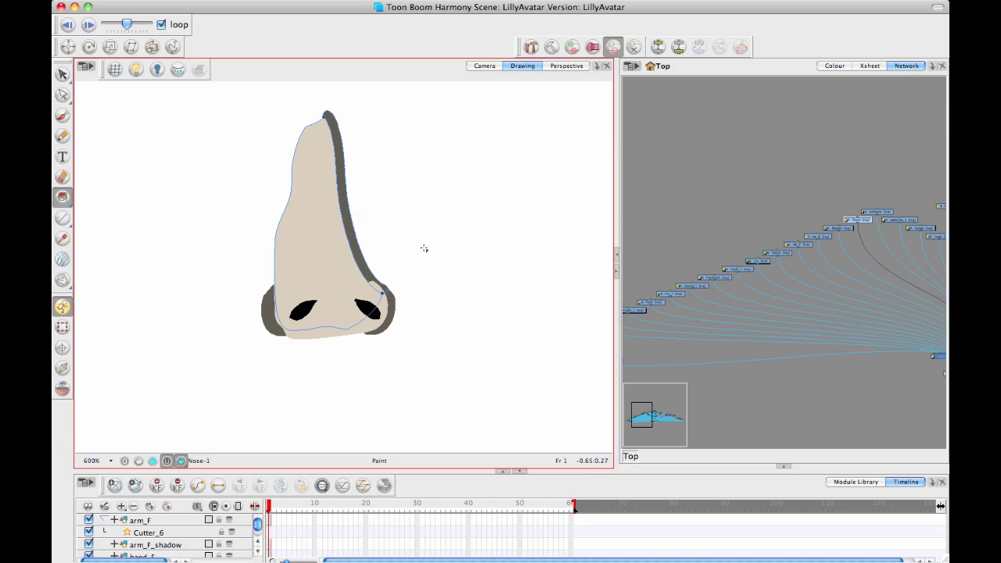
Show the nose with the whole face in the Camera view, using the Transform tool with nothing selected.
click(479, 67)
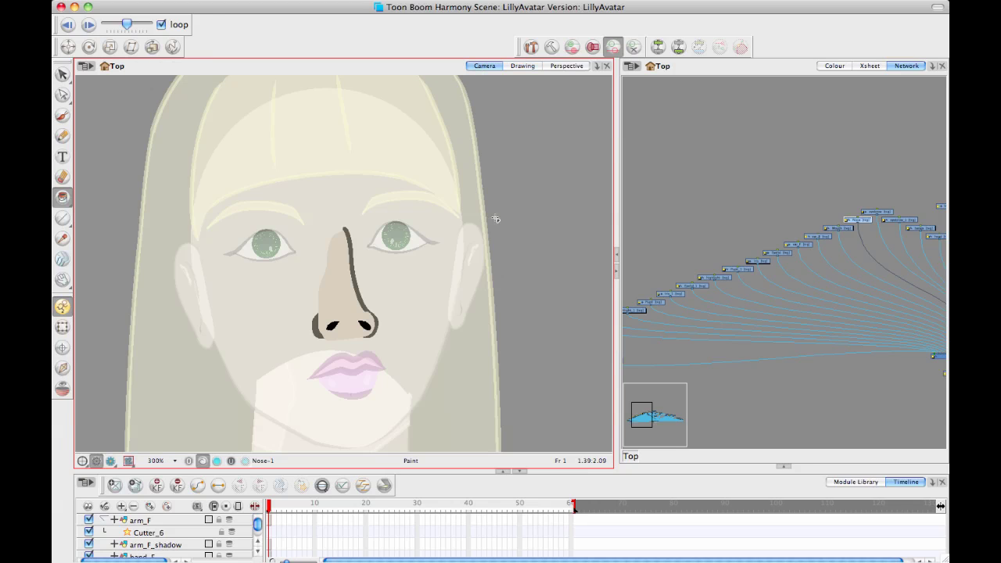
click(63, 202)
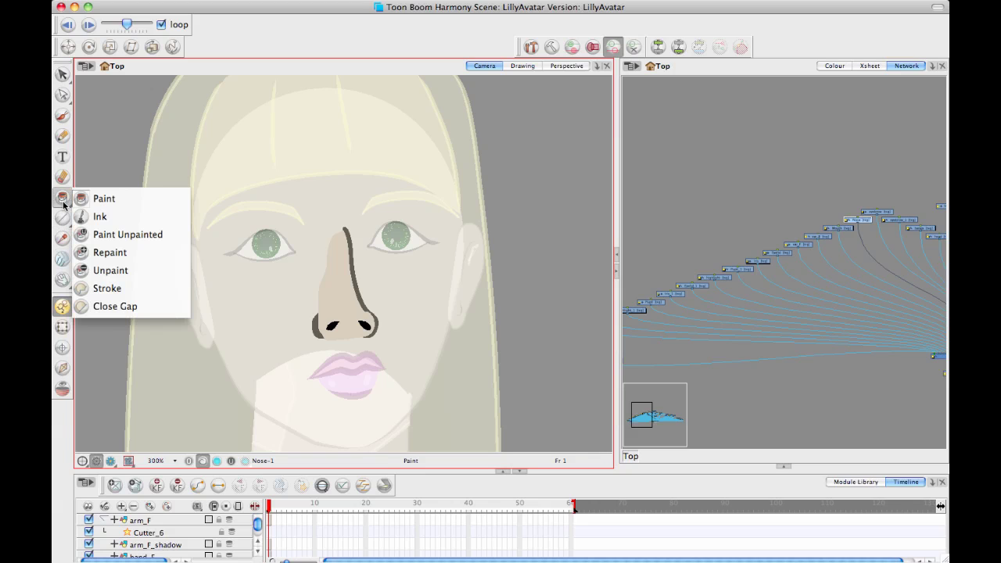
click(63, 326)
click(566, 237)
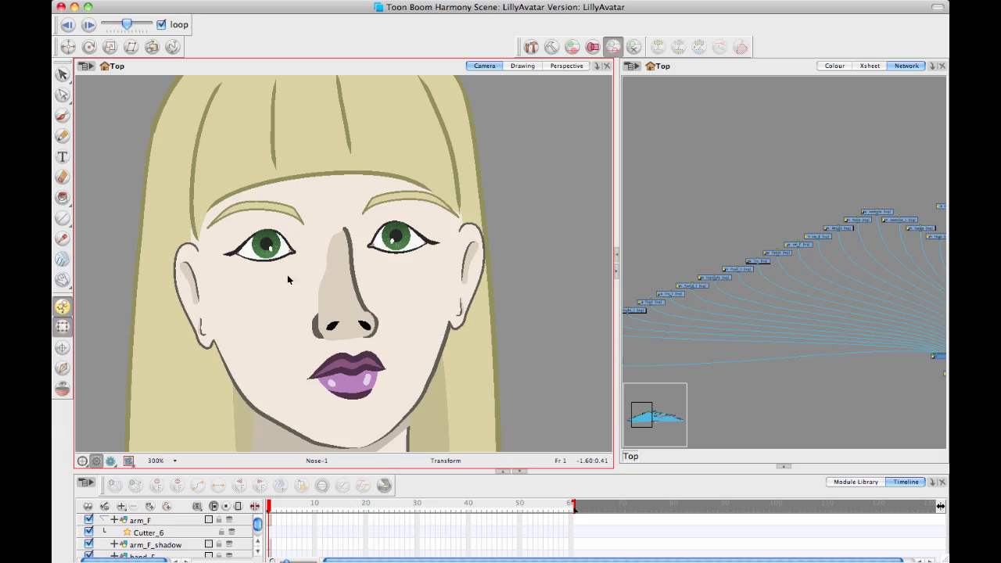
Try deleting the nose in the Camera view, undo the deletion, and deselect the nose.
click(338, 290)
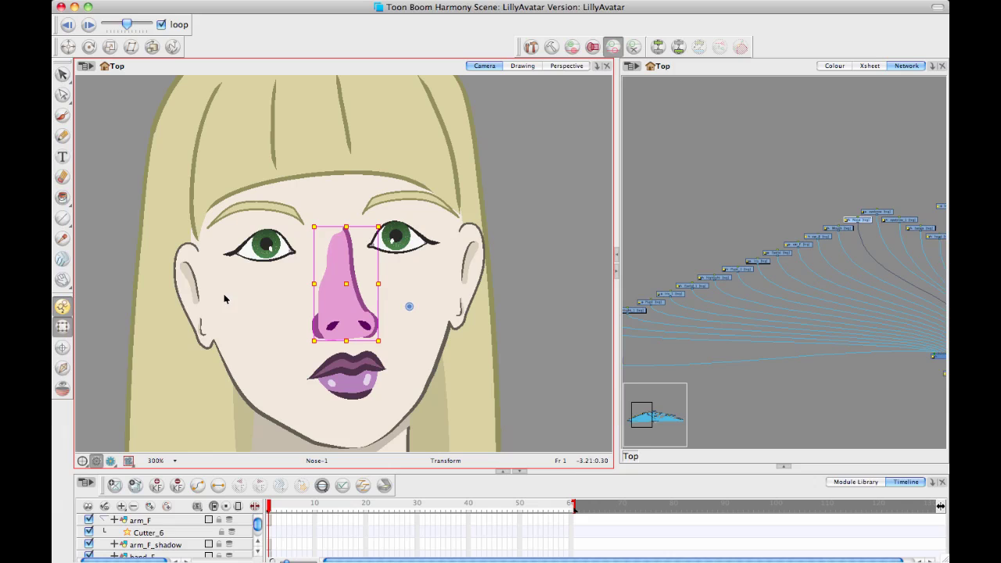
key(Delete)
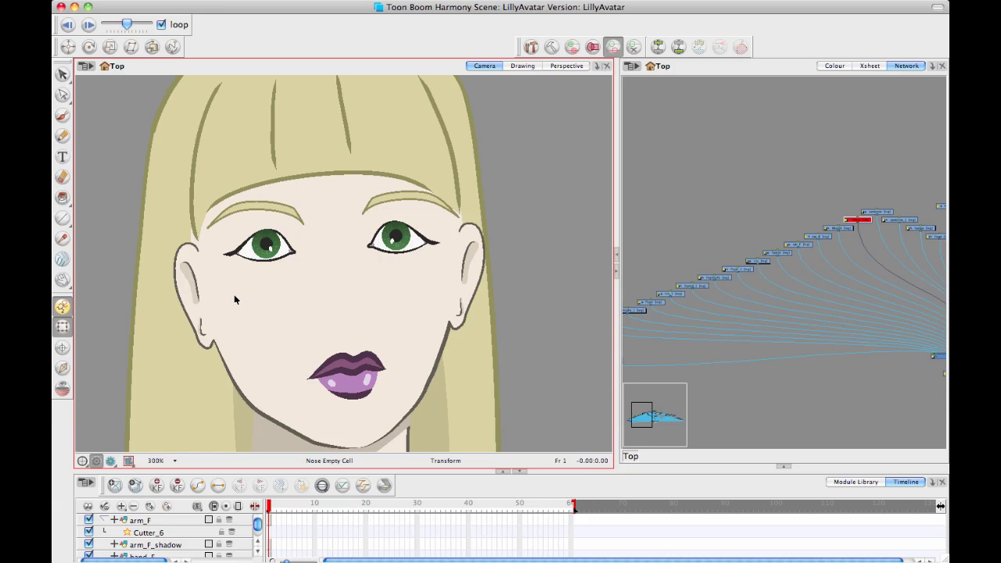
key(super+z)
click(547, 244)
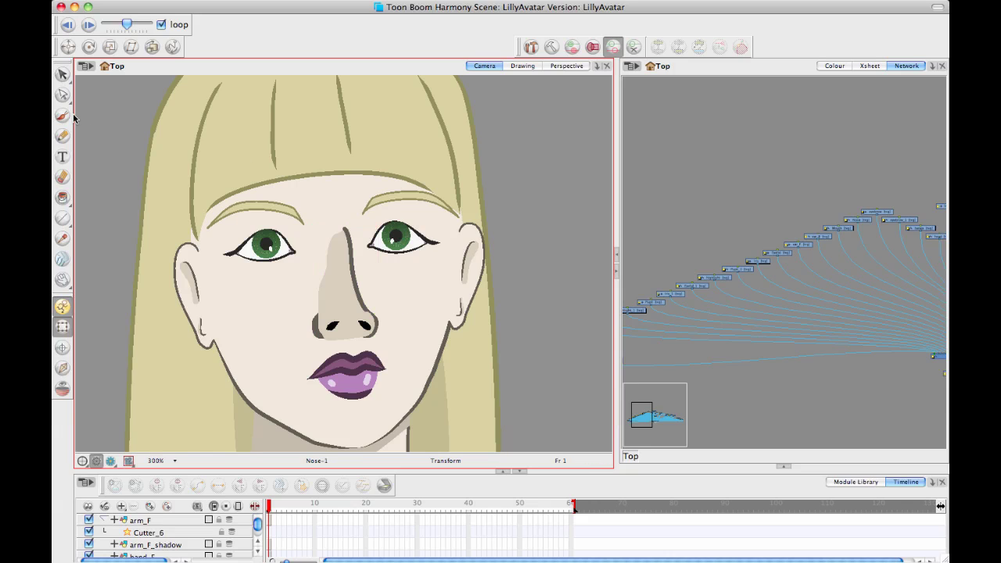
Repaint the underlay area of the nose bridge with the skin colour picked from the cheek, and return to the Transform tool.
click(63, 197)
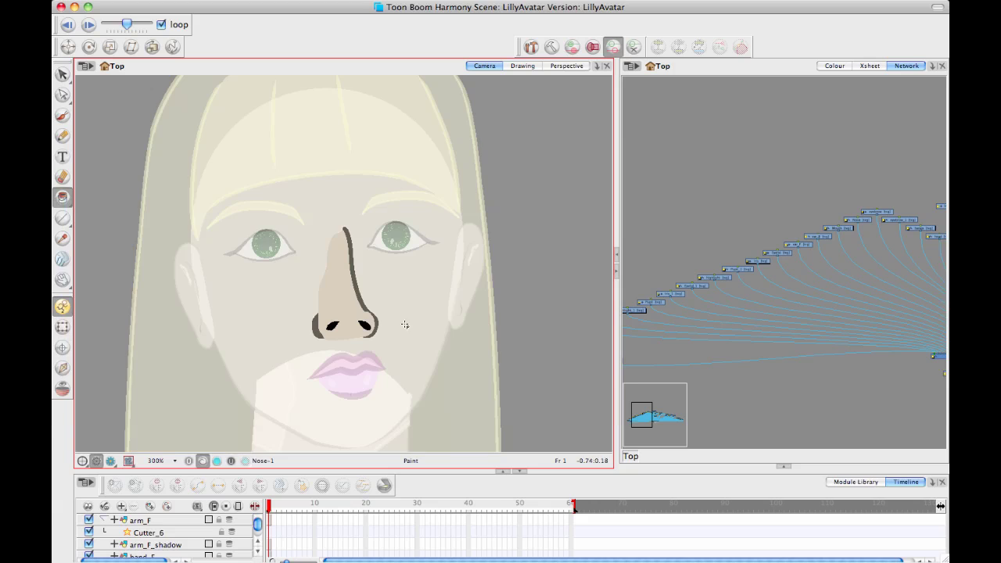
key(alt)
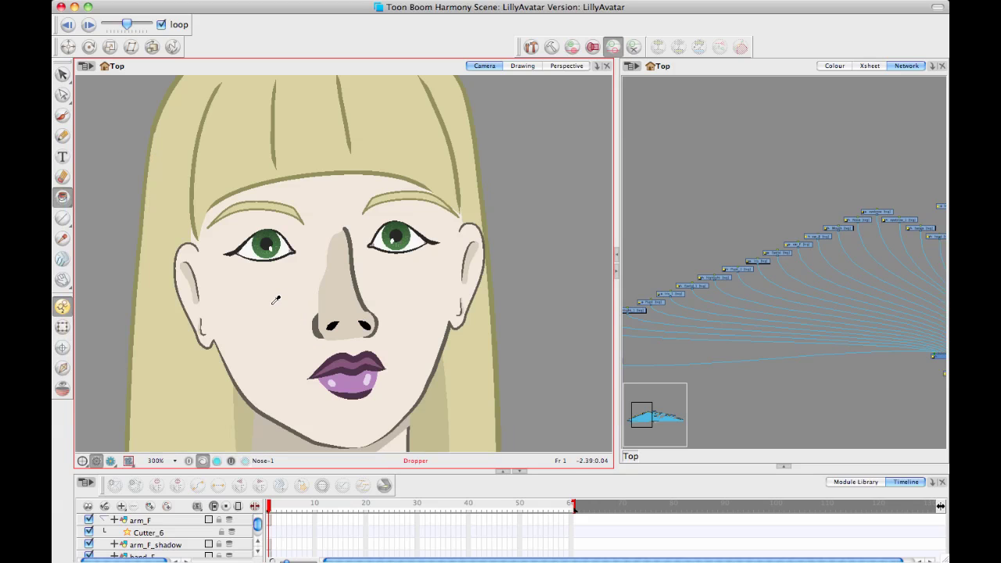
alt+click(275, 300)
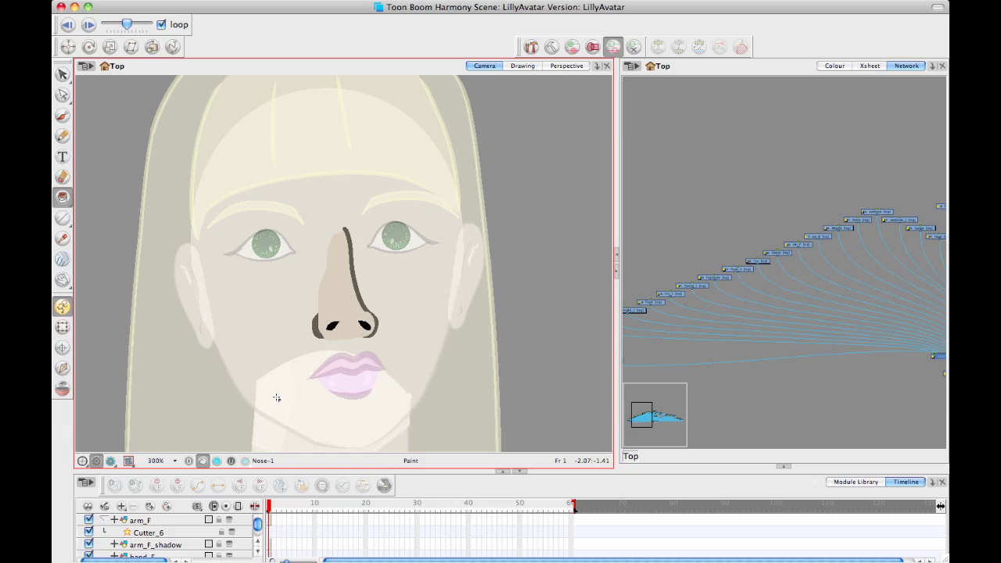
click(230, 461)
click(349, 287)
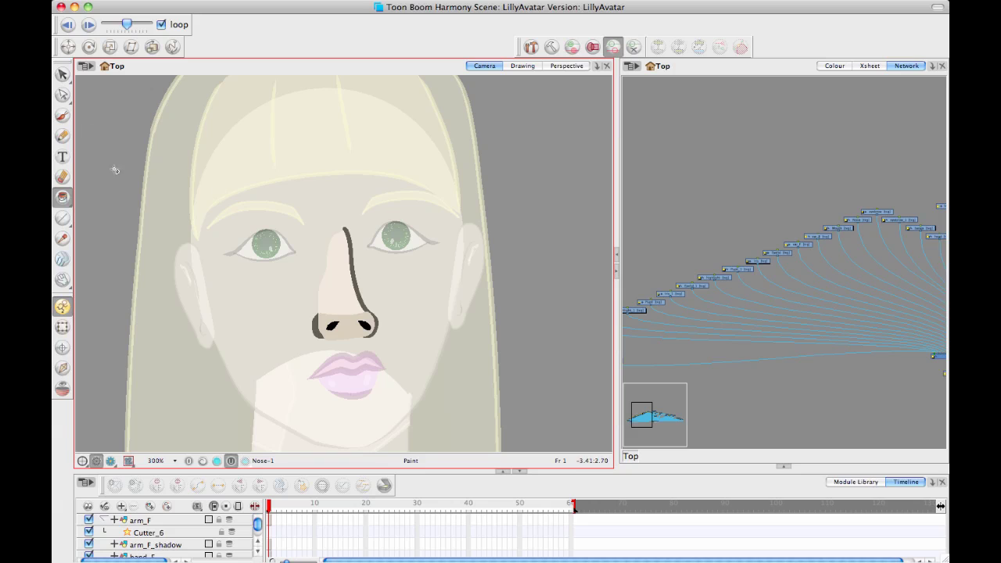
click(61, 329)
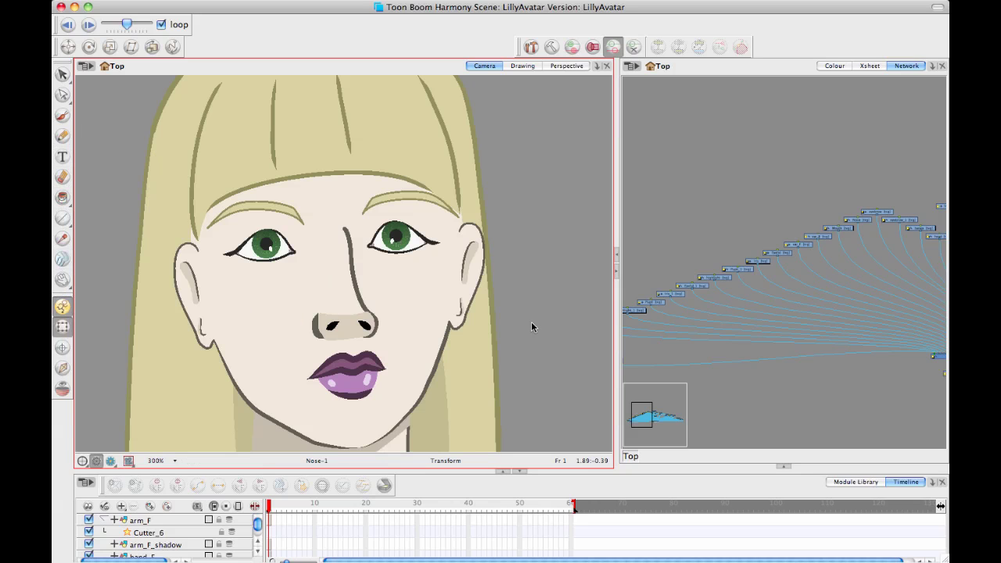
Select the nose and widen the Network view, with its Nose module enlarged and in sight.
click(352, 269)
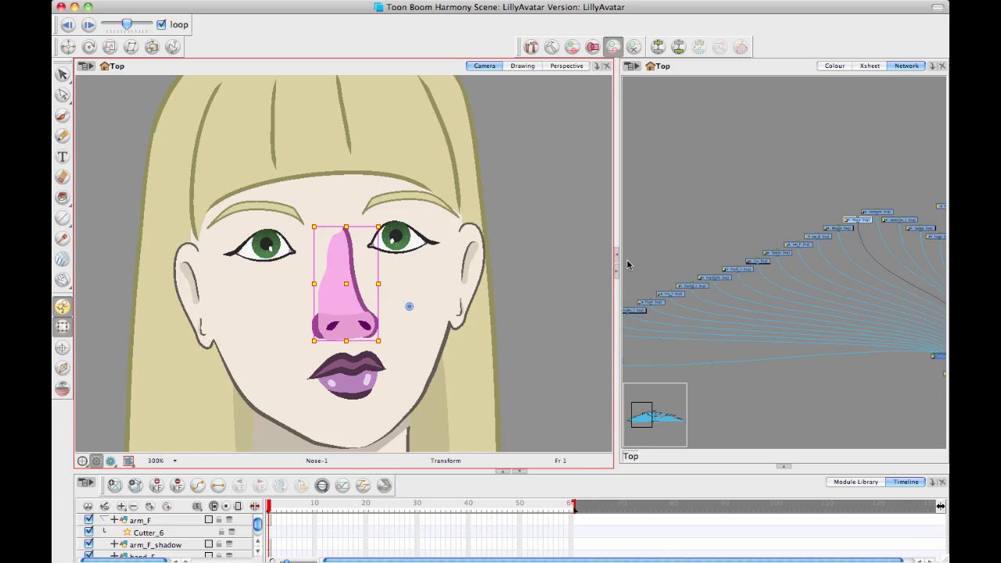
key(space)
drag(856, 316, 719, 304)
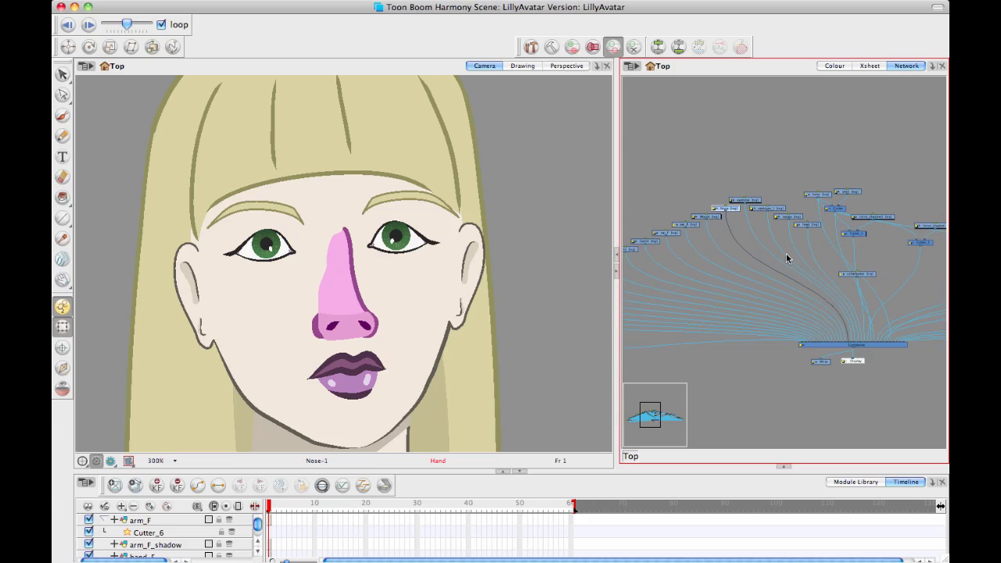
drag(787, 254, 776, 253)
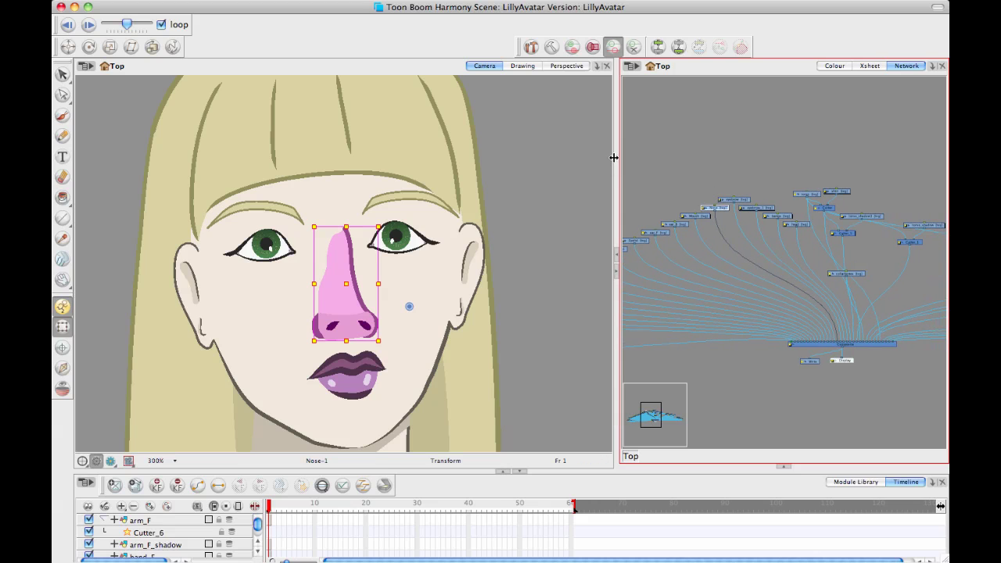
drag(614, 154, 553, 154)
scroll(704, 228, up, 5)
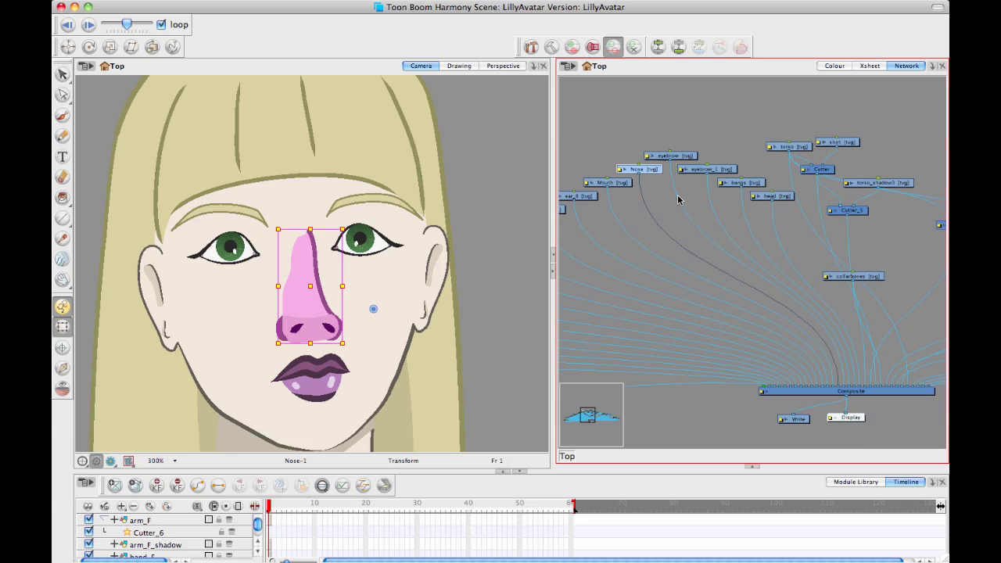
Move the Nose module above its neighbouring modules in the Network view and deselect it.
drag(666, 230, 635, 170)
scroll(728, 213, up, 5)
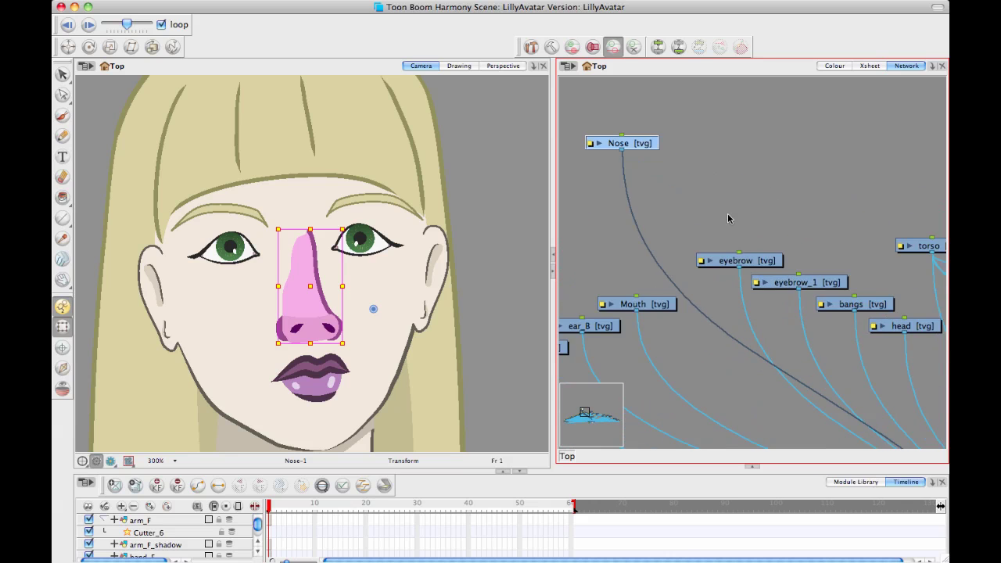
click(742, 193)
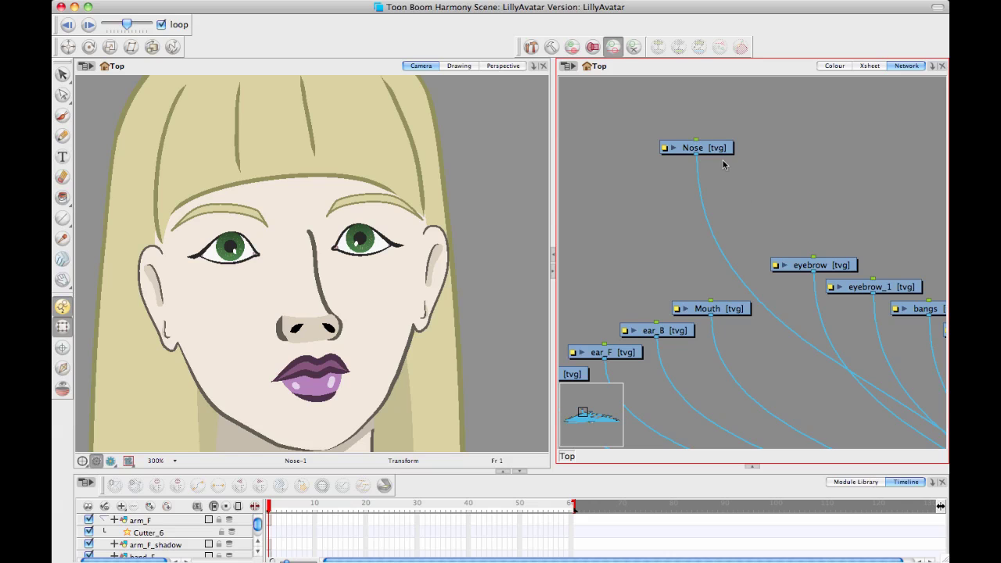
drag(723, 164, 688, 136)
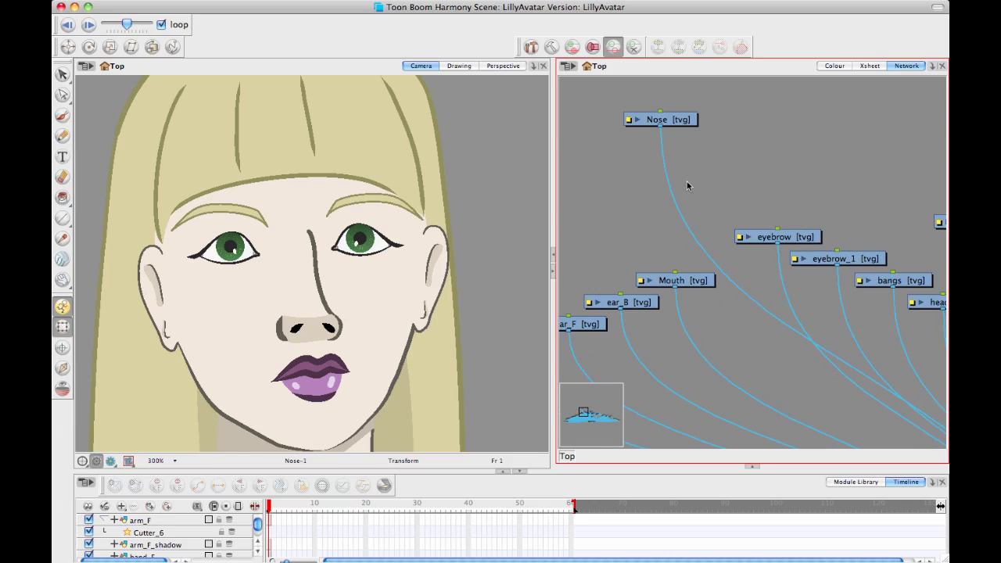
drag(716, 175, 709, 213)
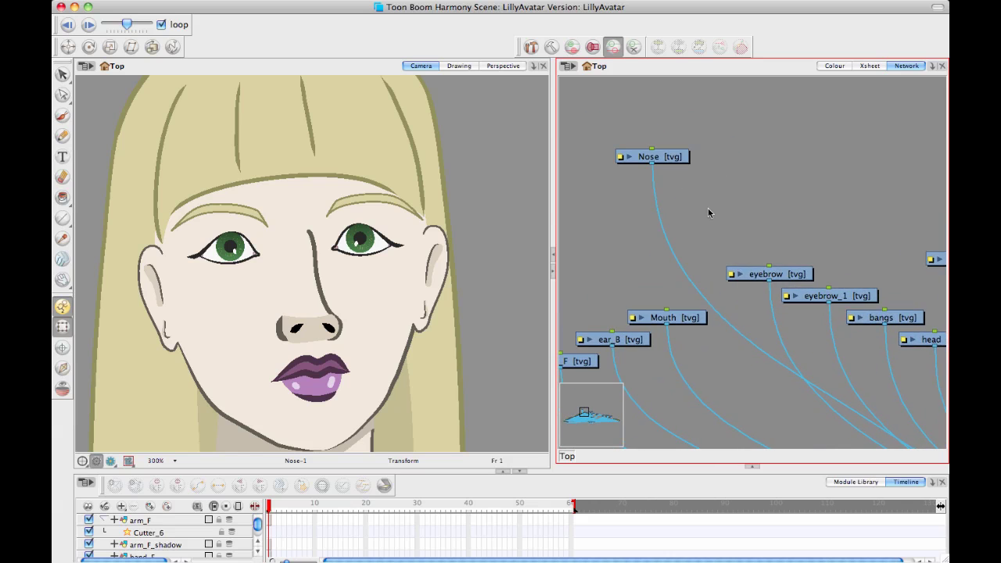
Select the Nose module and display the Filter modules in an enlarged Module Library view.
click(669, 159)
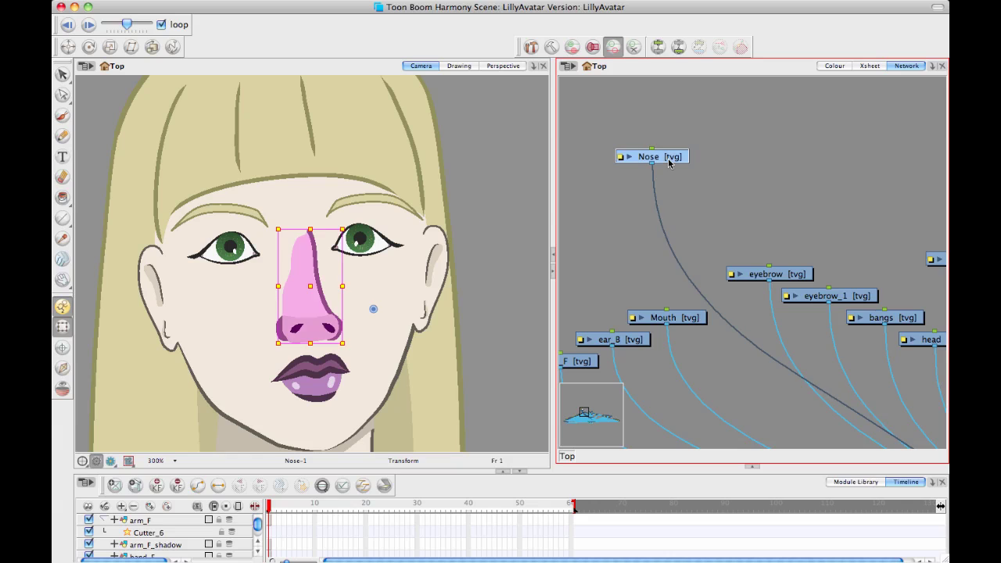
click(857, 482)
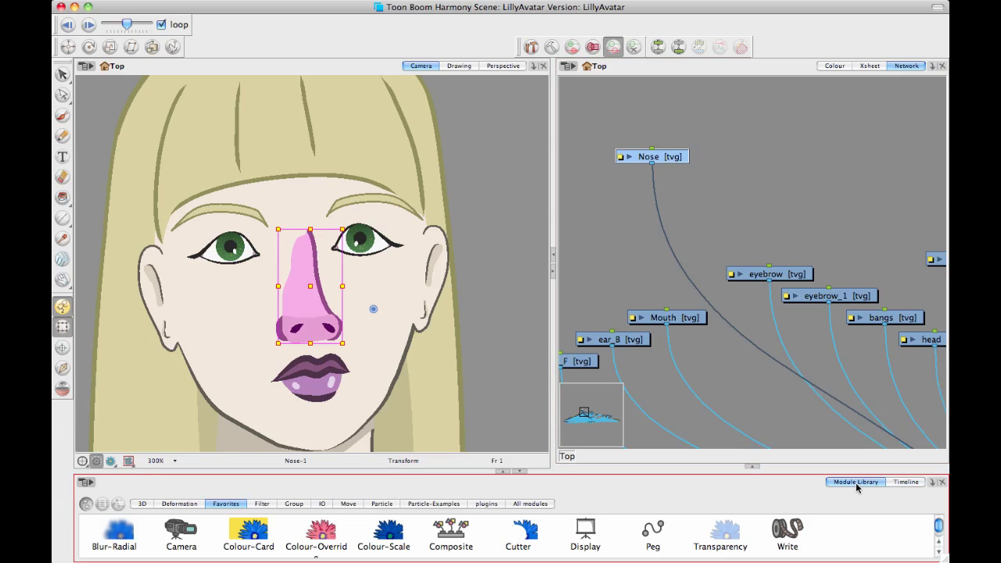
click(262, 506)
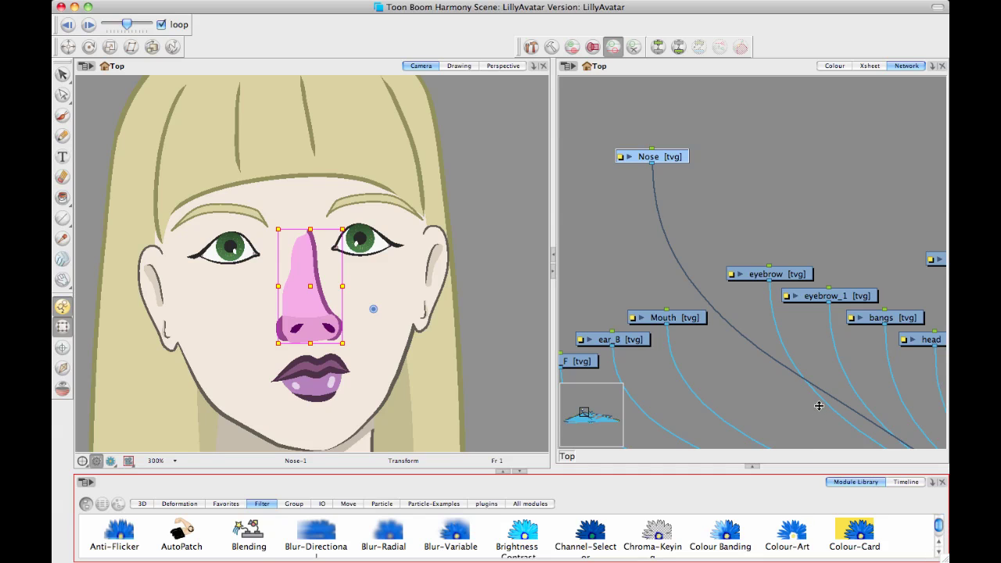
drag(578, 471, 578, 401)
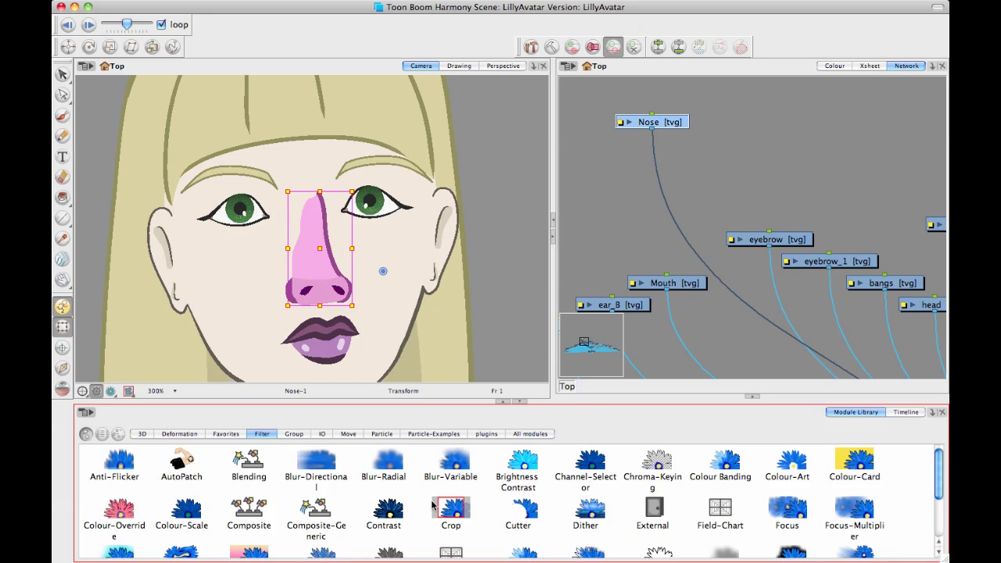
Add a Colour-Art module below the Nose module in the network and connect the Nose output to it.
drag(804, 469, 639, 206)
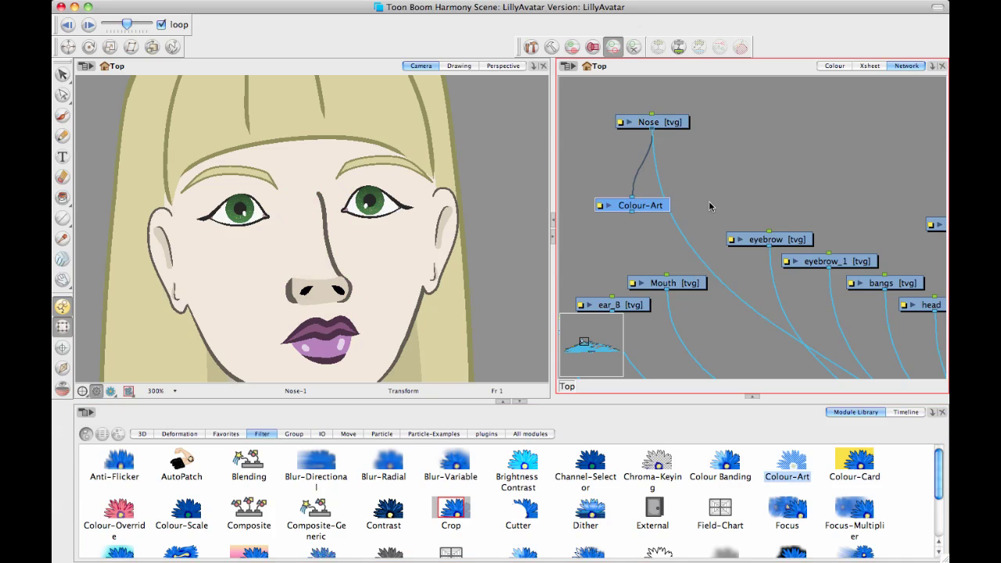
scroll(709, 207, down, 5)
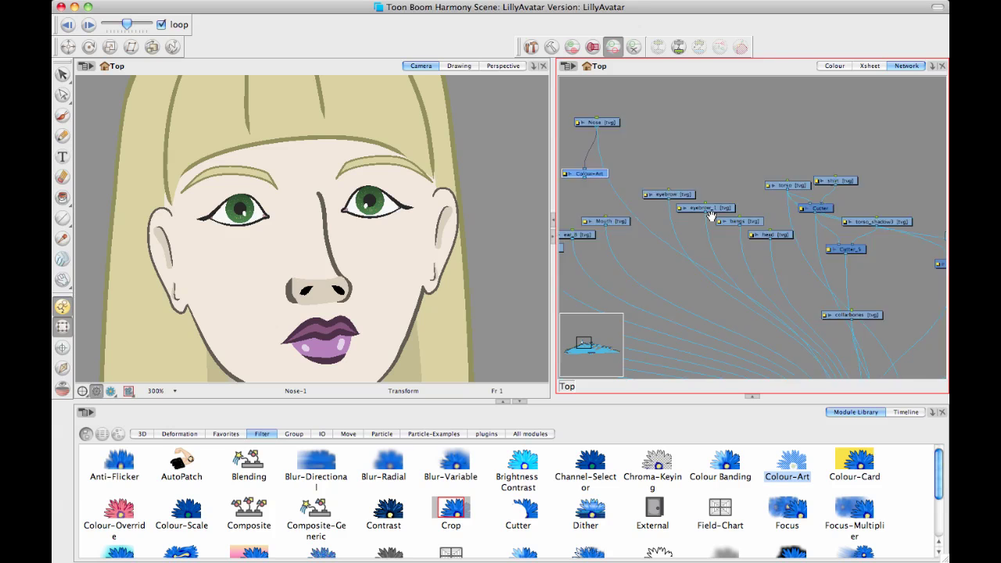
drag(711, 216, 726, 182)
drag(774, 209, 704, 193)
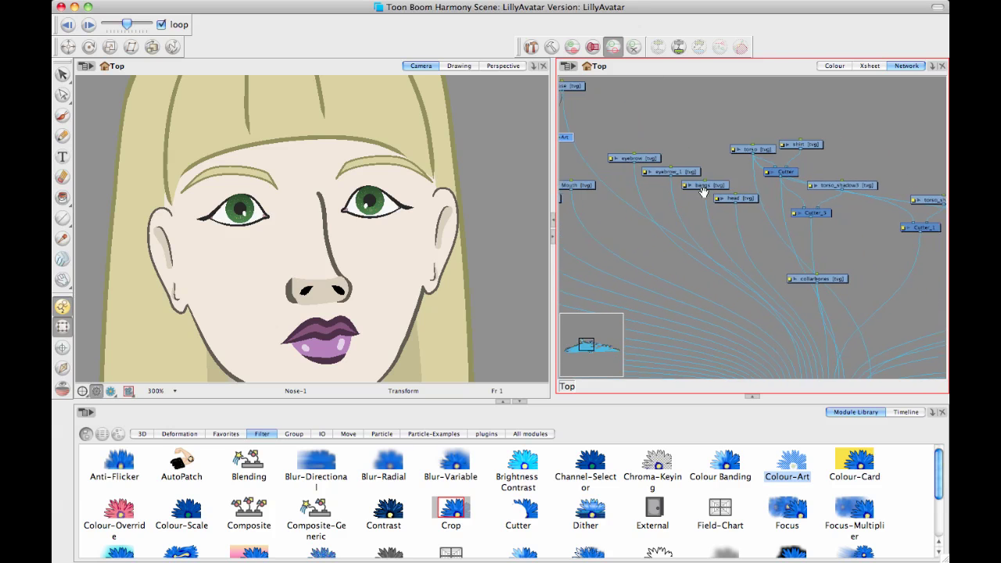
Check which connection belongs to the head module, and move the Nose connection on the Composite module behind it.
click(733, 200)
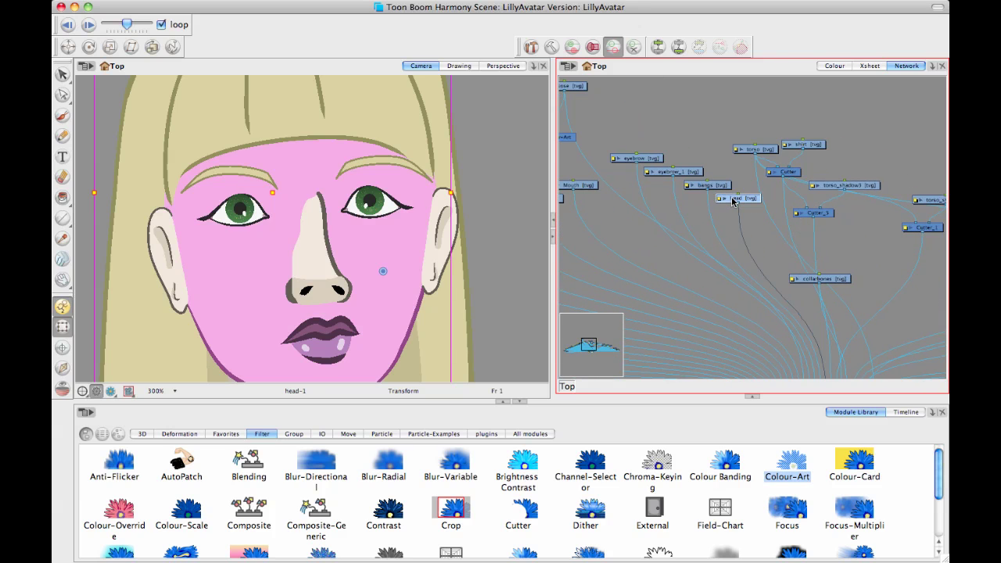
click(700, 137)
drag(701, 139, 751, 149)
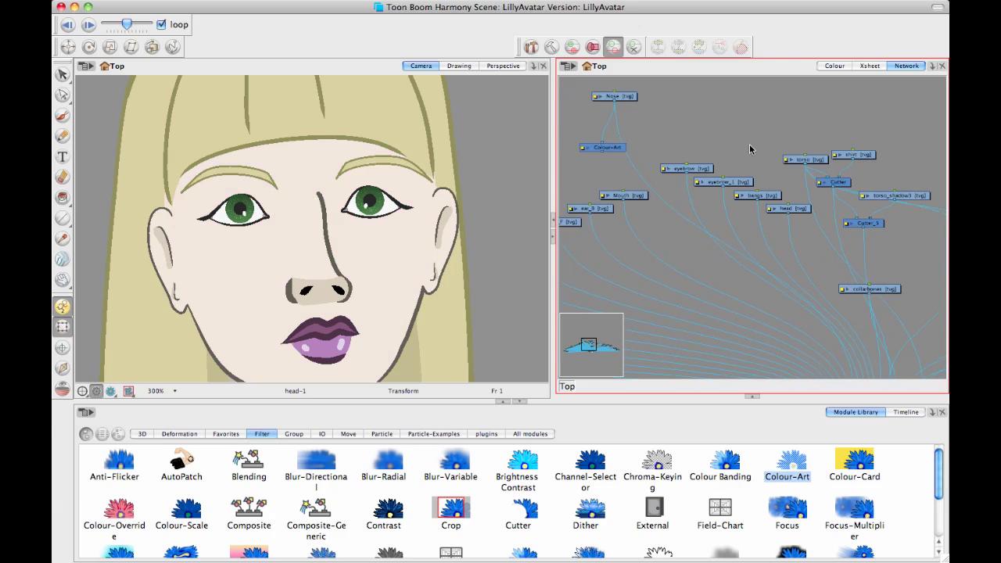
click(615, 96)
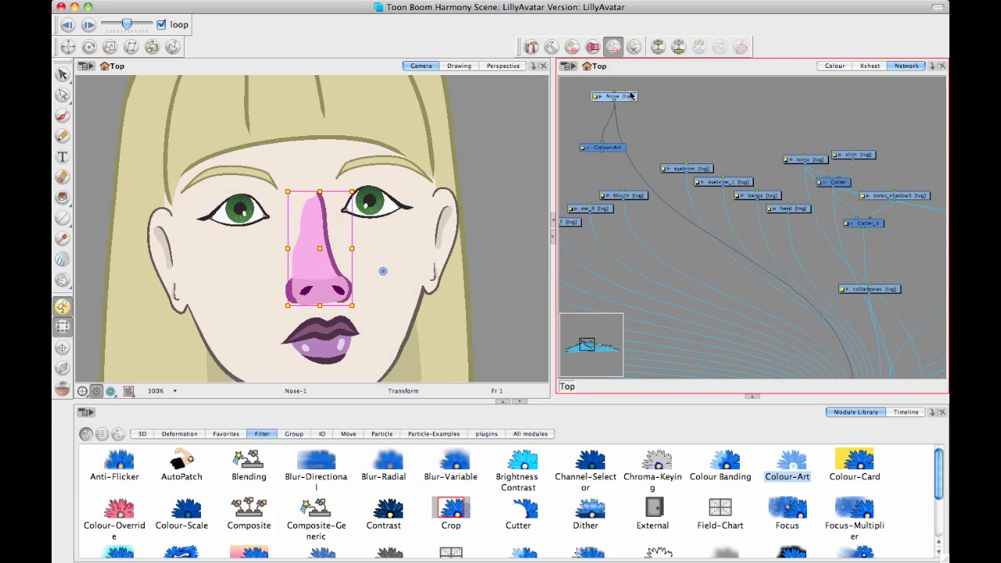
scroll(758, 239, down, 5)
scroll(759, 239, right, 5)
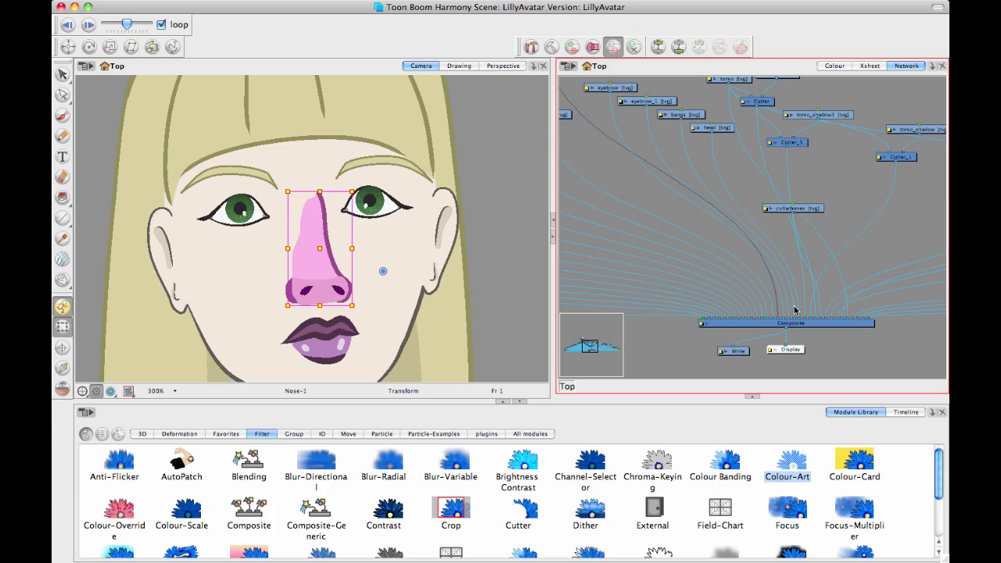
drag(779, 320, 800, 321)
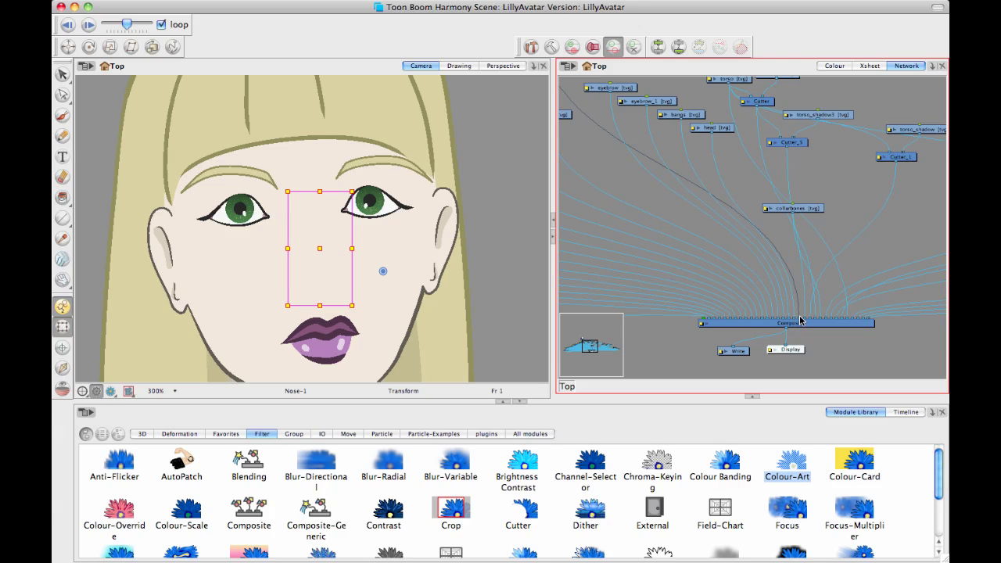
Connect the Colour-Art module's output to the Composite module, ahead of the head connection.
scroll(739, 243, up, 5)
scroll(704, 227, left, 5)
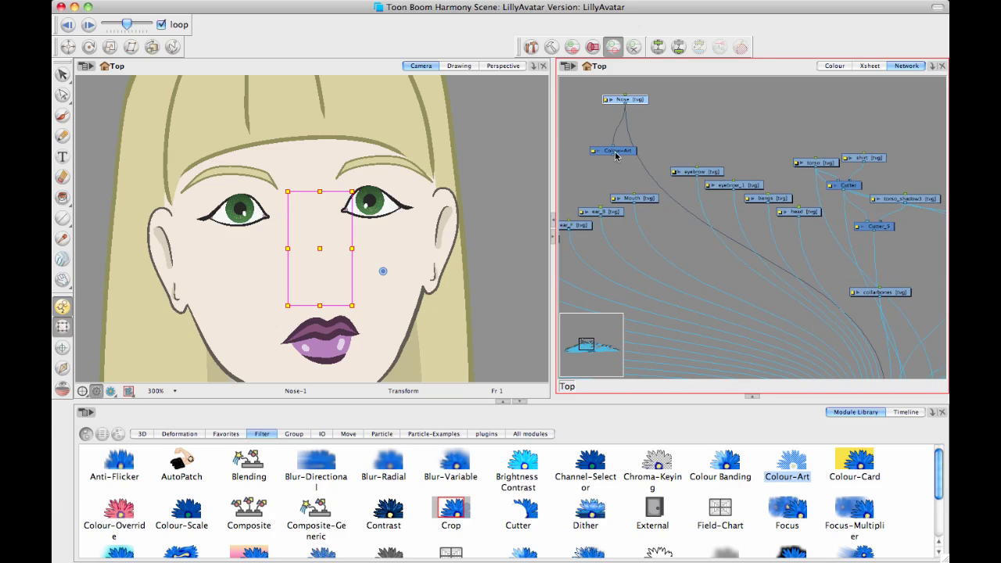
drag(614, 155, 865, 327)
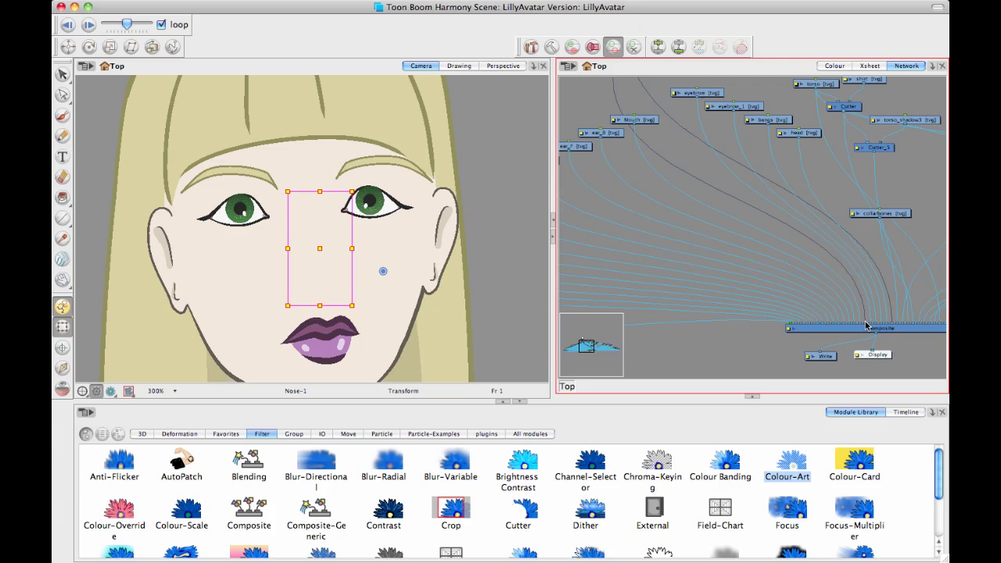
scroll(811, 223, up, 5)
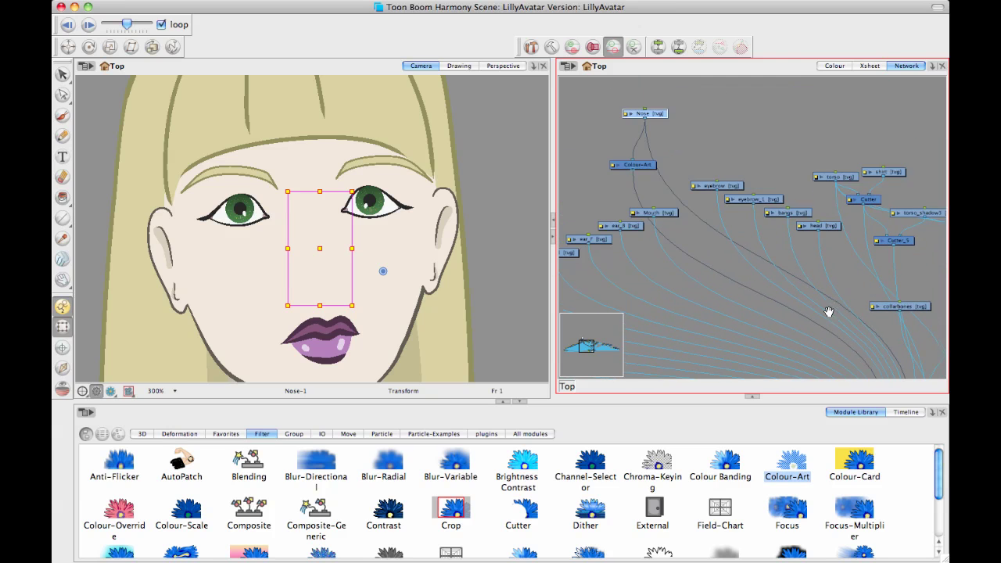
mouse_move(747, 152)
mouse_down()
mouse_move(735, 110)
mouse_move(753, 139)
mouse_up()
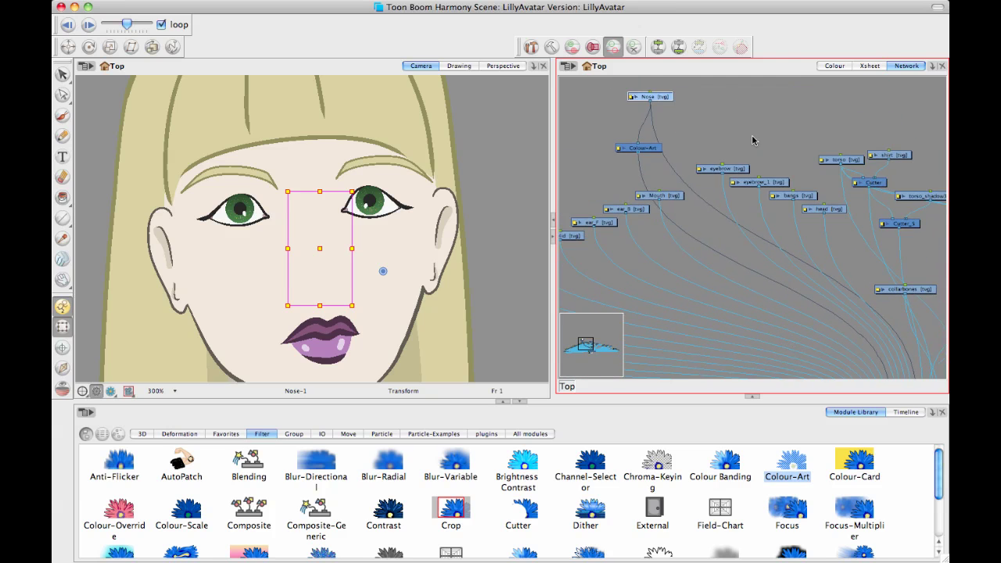
Examine which art layer of the nose holds its artwork by comparing Colour Art and Line Art in the Drawing view, and return to the Camera view.
click(708, 143)
click(649, 149)
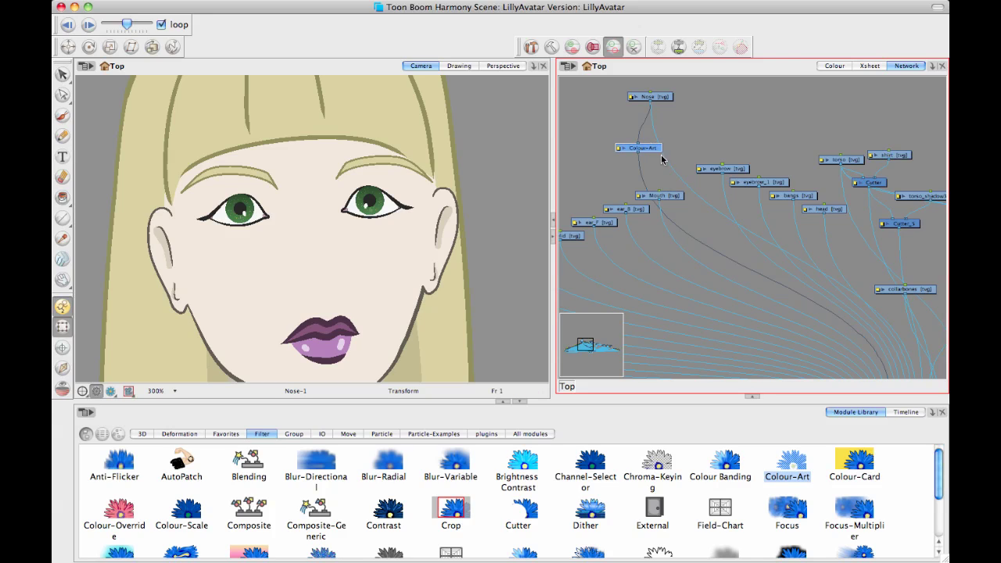
click(658, 97)
click(459, 66)
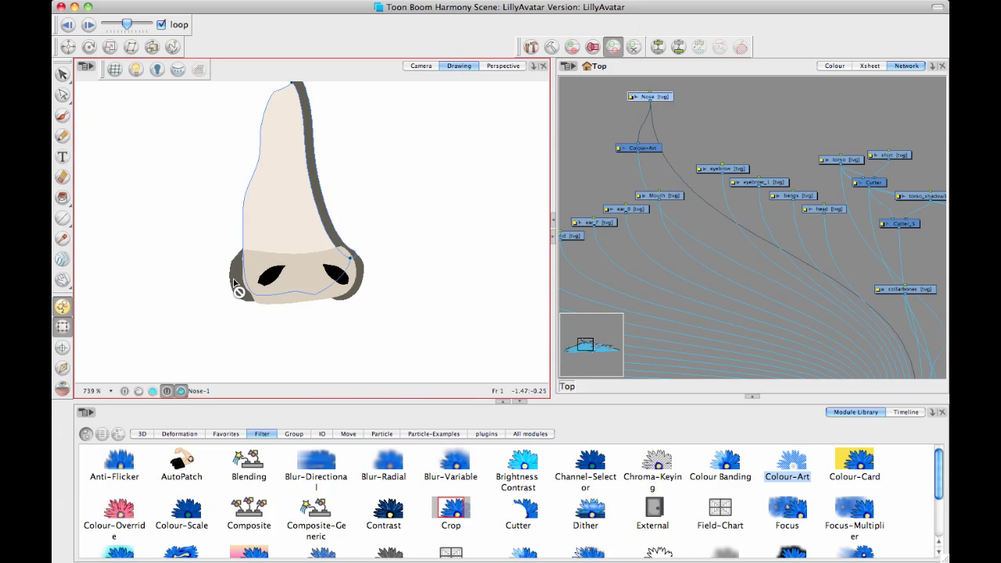
click(153, 392)
click(180, 392)
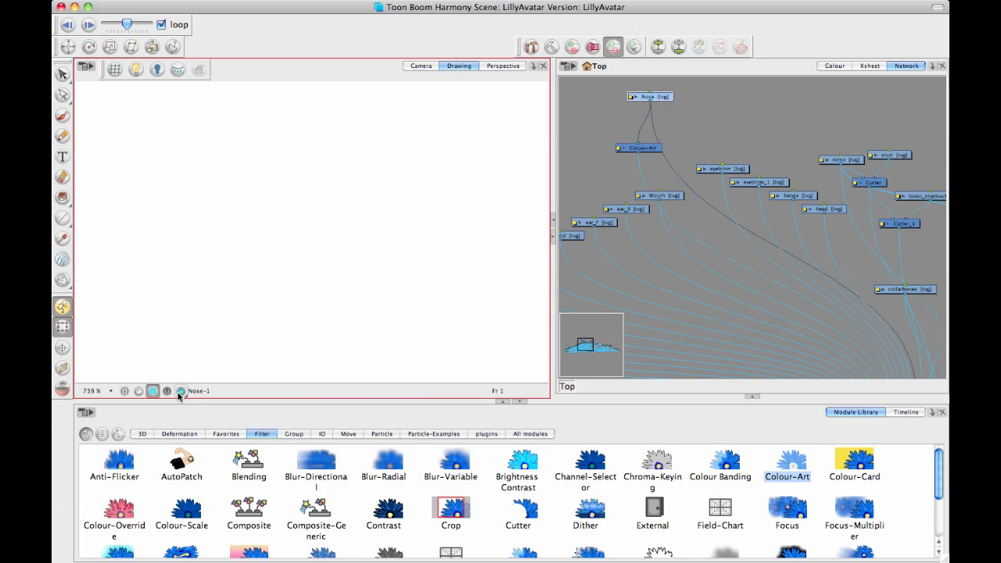
click(138, 390)
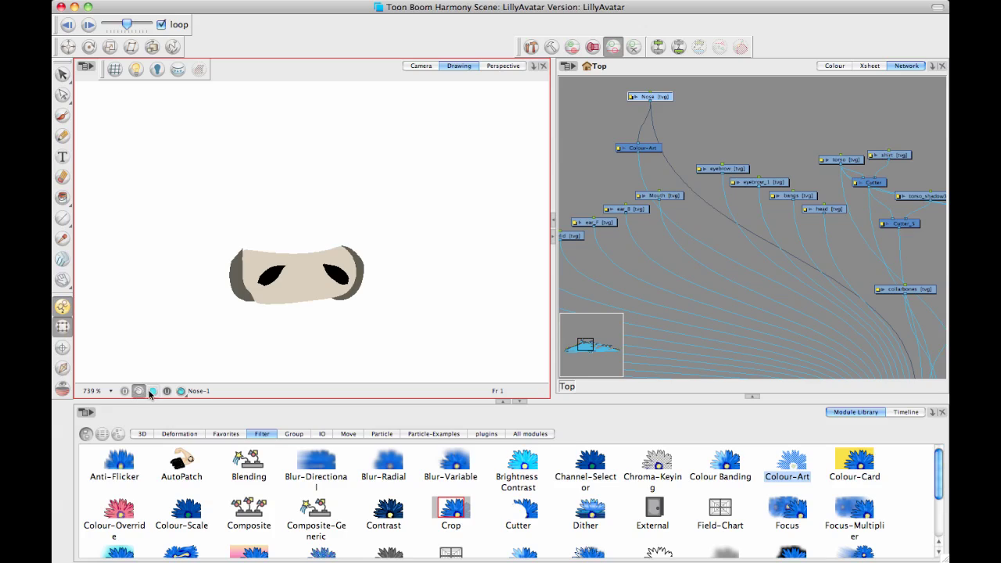
click(151, 391)
click(154, 391)
click(153, 391)
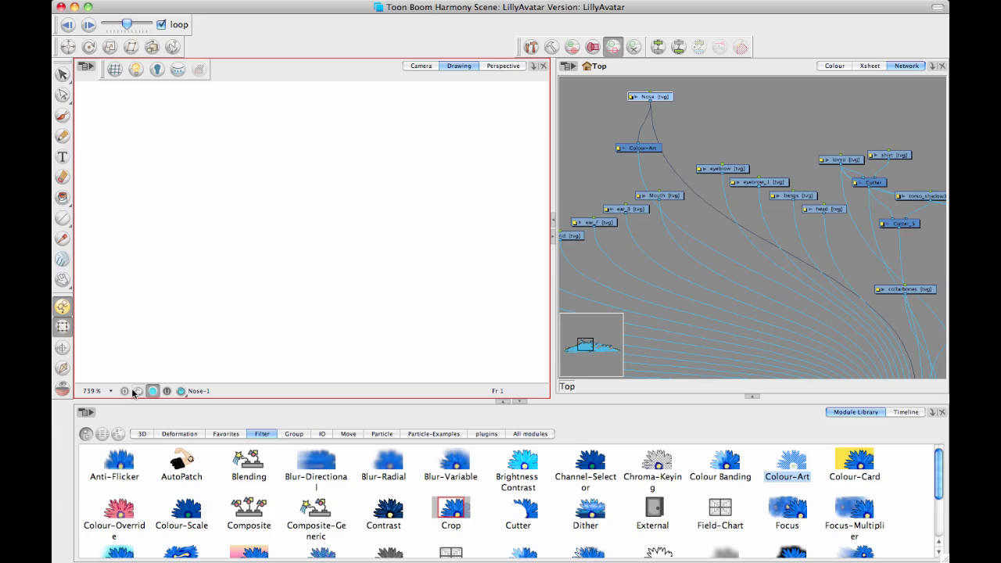
click(153, 391)
click(430, 67)
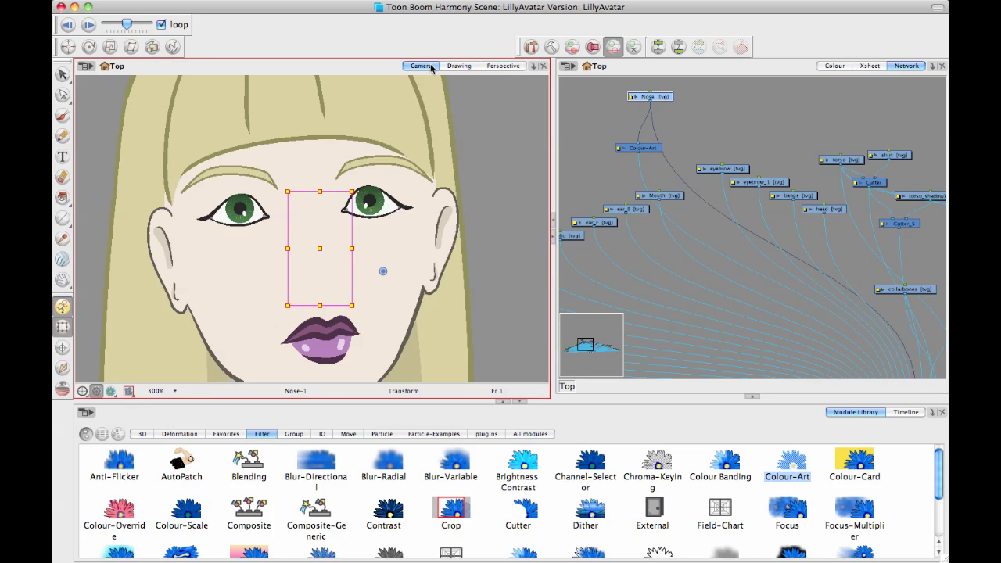
Detach the Colour-Art module from its connections and delete it from the network.
click(646, 154)
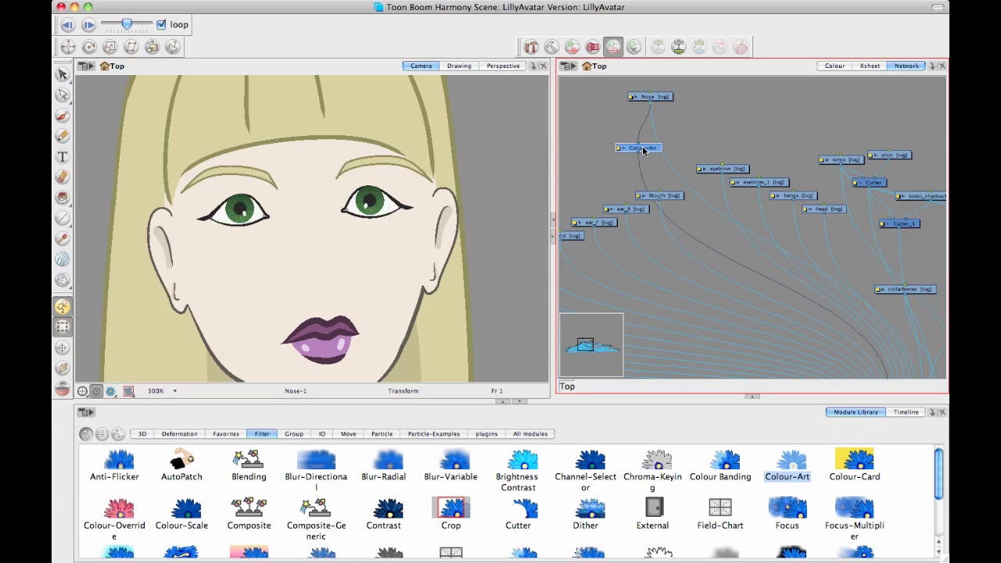
drag(643, 150, 731, 120)
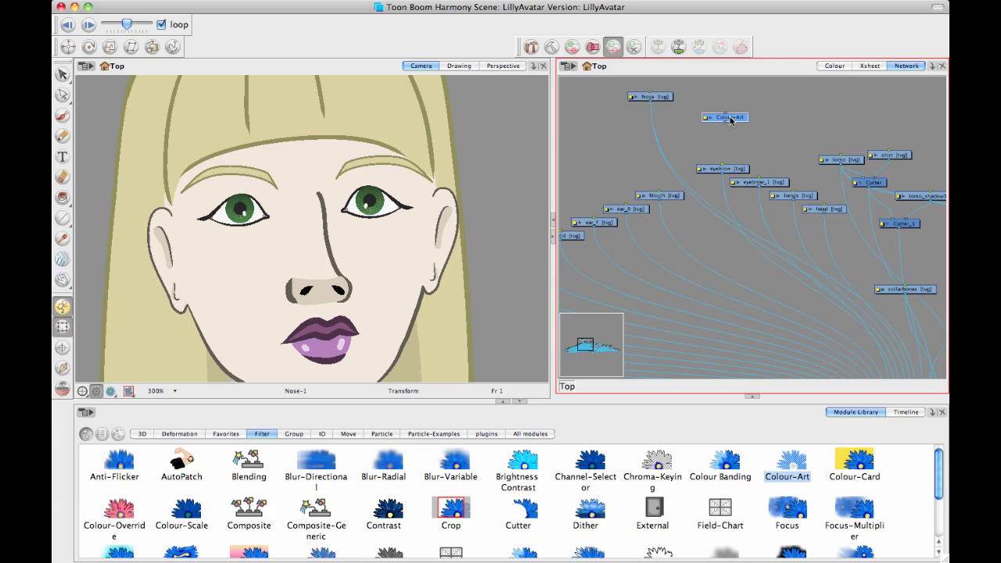
key(Delete)
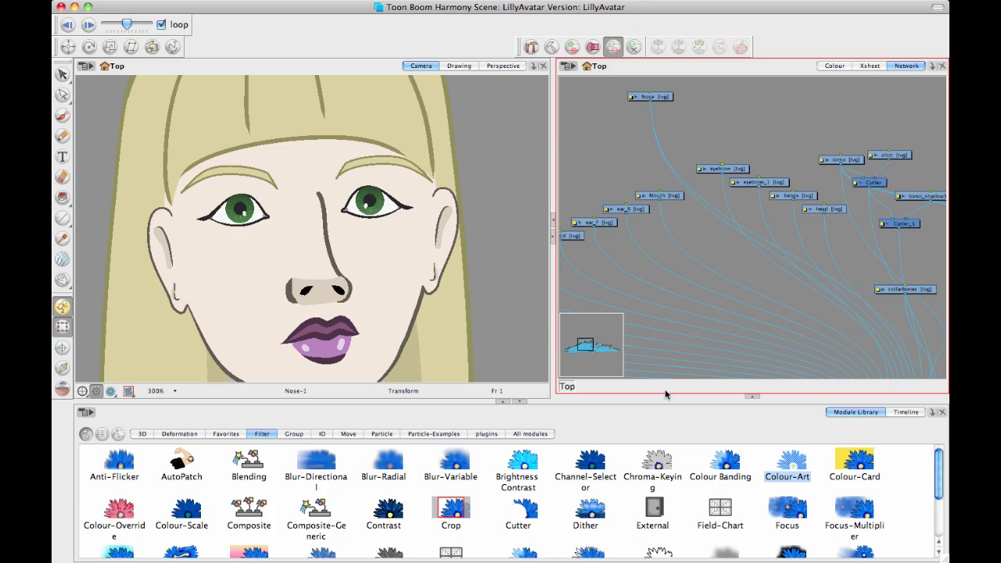
Add a Line-Art filter module between Nose and Composite, connected ahead of the head, and check the nose and head selections in the Camera view.
scroll(797, 504, down, 3)
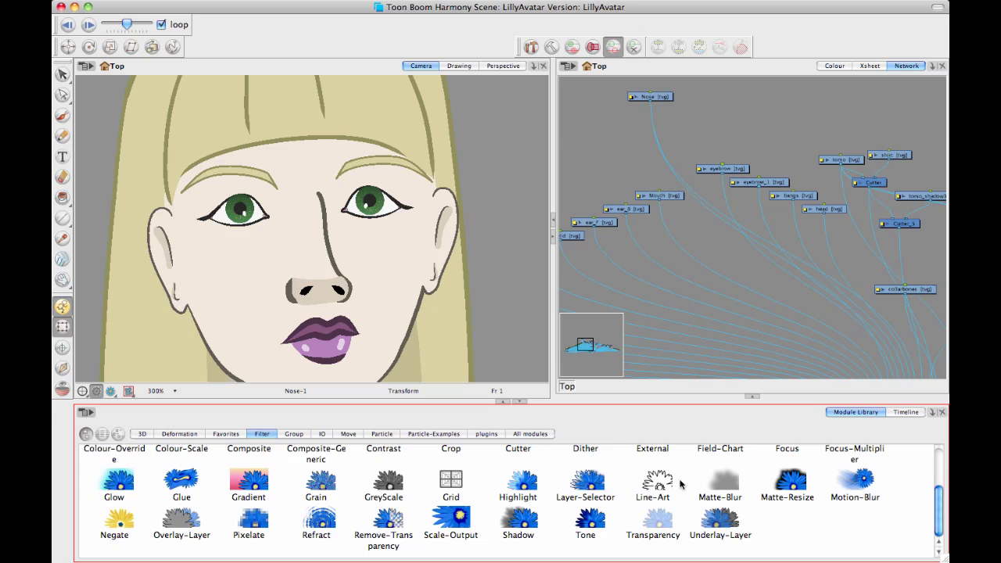
drag(657, 478, 700, 226)
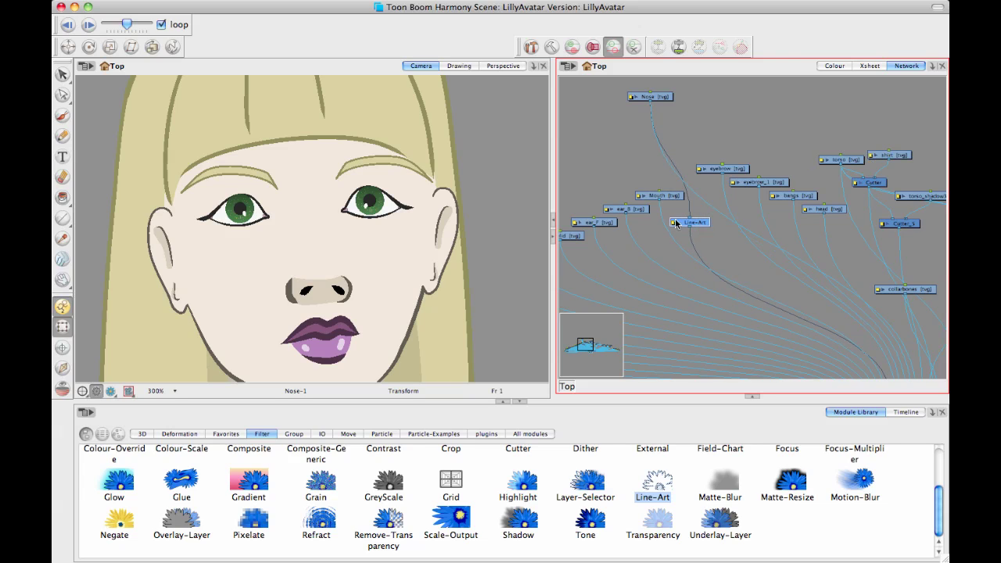
click(313, 286)
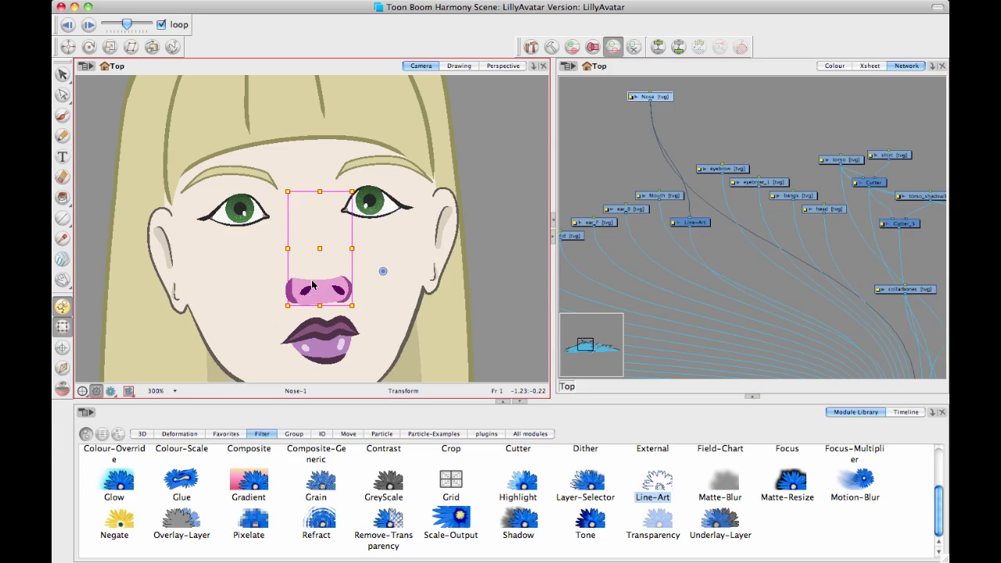
click(408, 177)
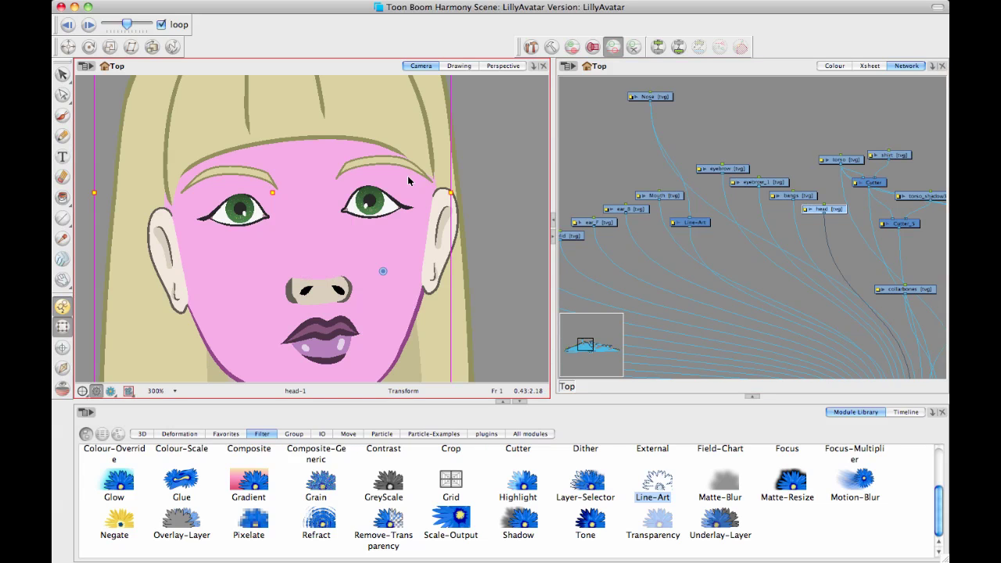
click(504, 177)
Move the nose over the edge of the face beside the front ear, and pull that ear clear of the head.
click(333, 286)
mouse_move(334, 284)
mouse_down()
mouse_move(431, 292)
mouse_move(484, 275)
mouse_move(445, 299)
mouse_up()
click(526, 255)
click(444, 235)
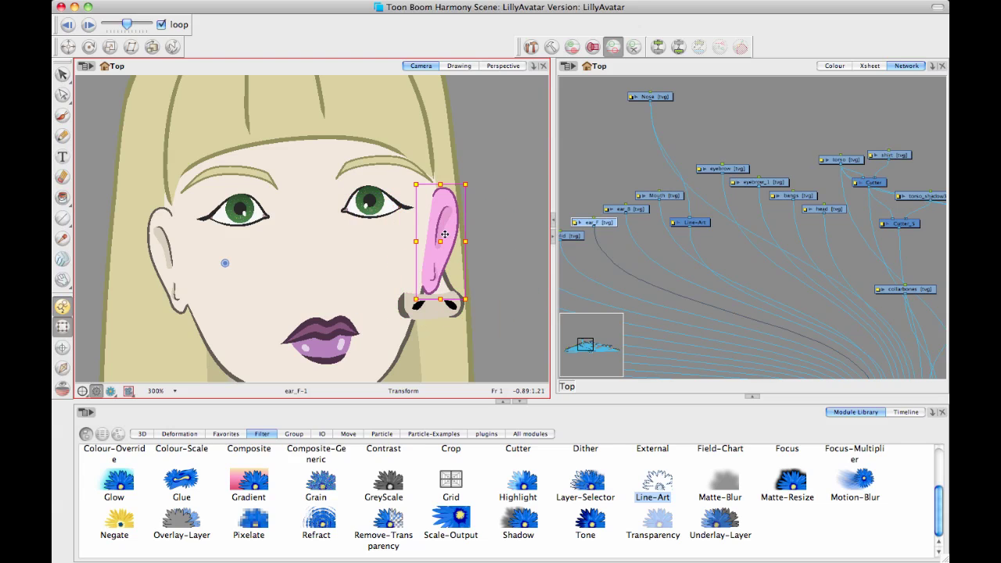
drag(444, 235, 562, 108)
click(512, 211)
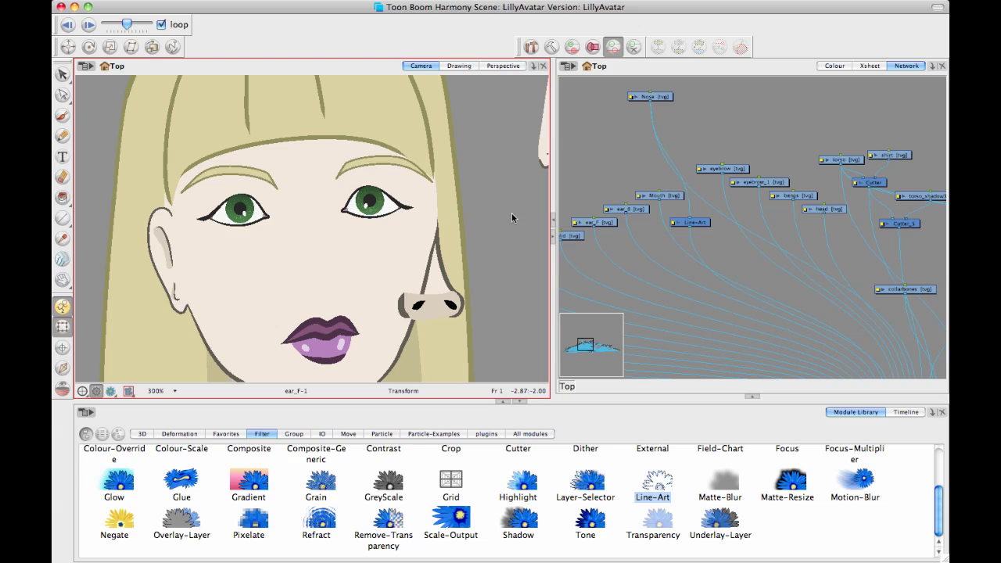
Nudge the nose slightly along the edge of the face and deselect it.
click(439, 277)
mouse_move(440, 277)
mouse_down()
mouse_move(407, 274)
mouse_move(443, 273)
mouse_up()
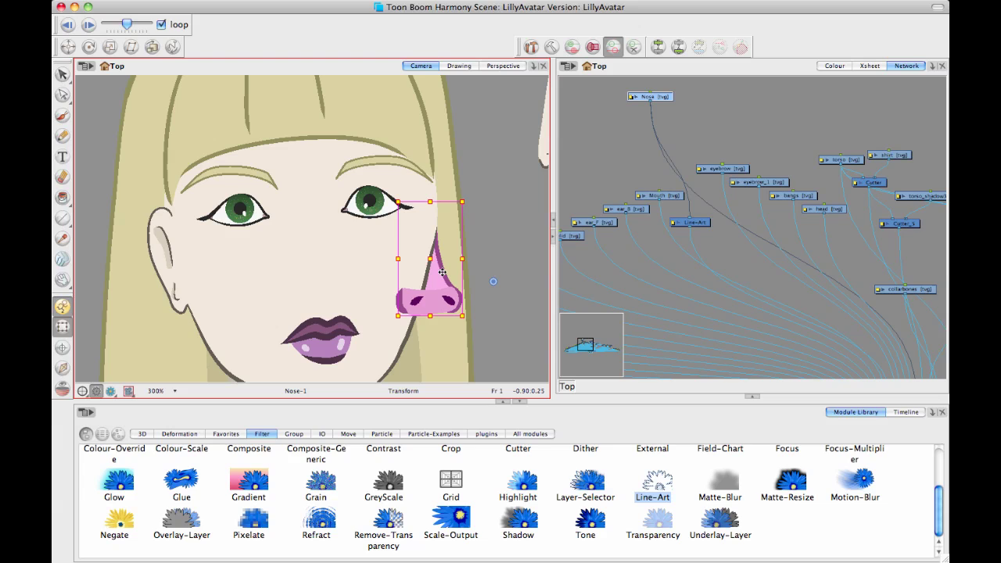
click(482, 272)
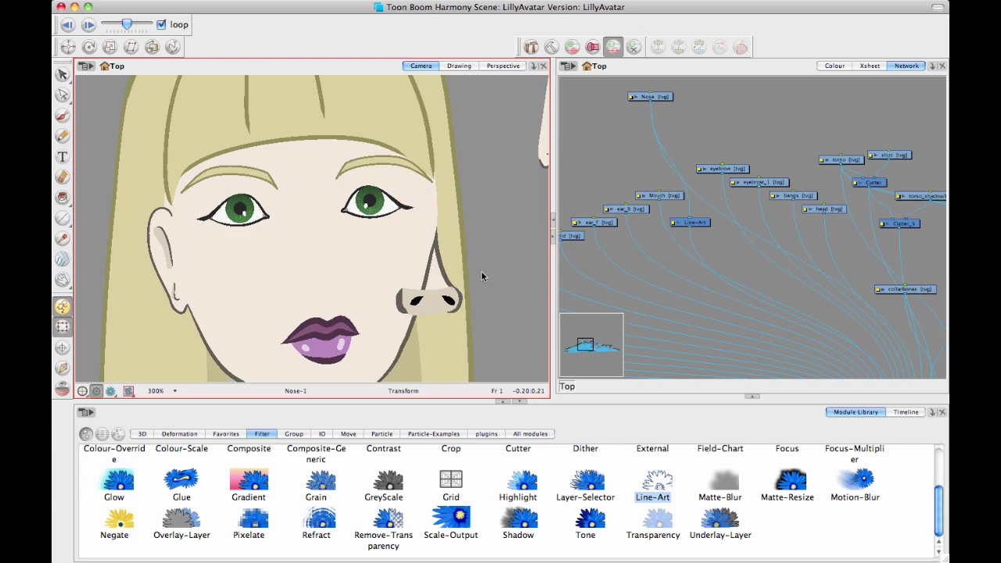
Restore the nose and the front ear to their original positions on the face.
click(441, 309)
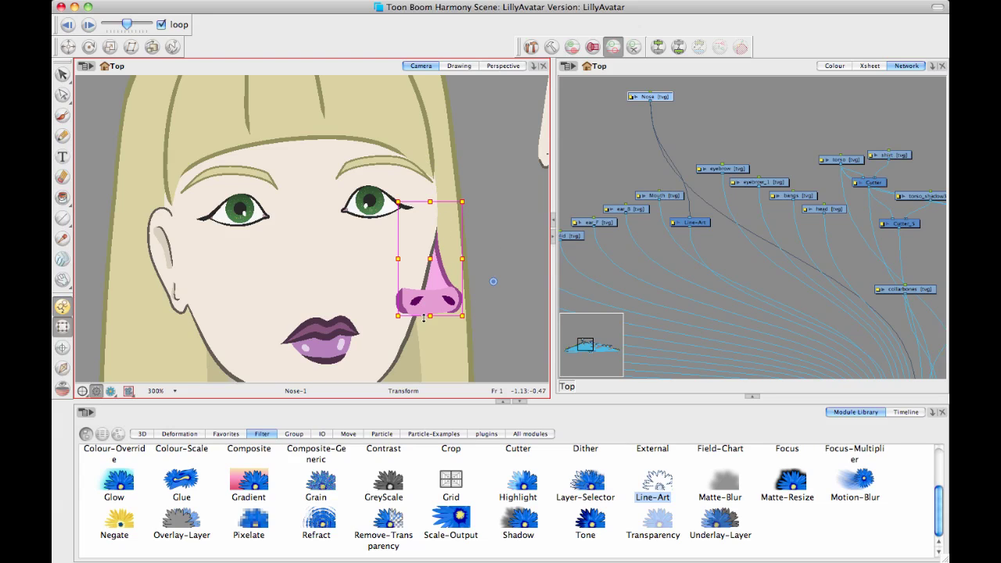
key(space)
drag(452, 258, 454, 208)
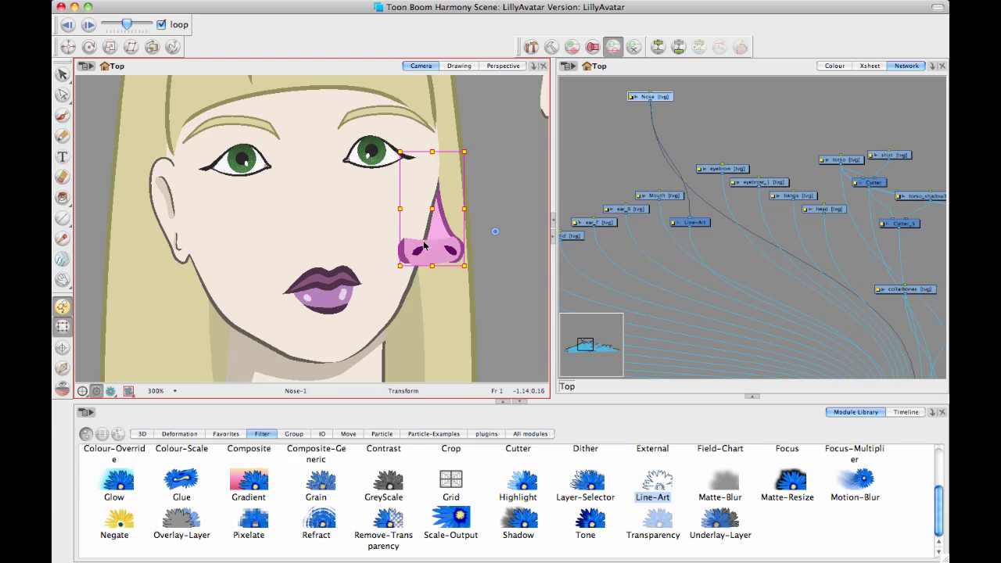
drag(423, 241, 312, 228)
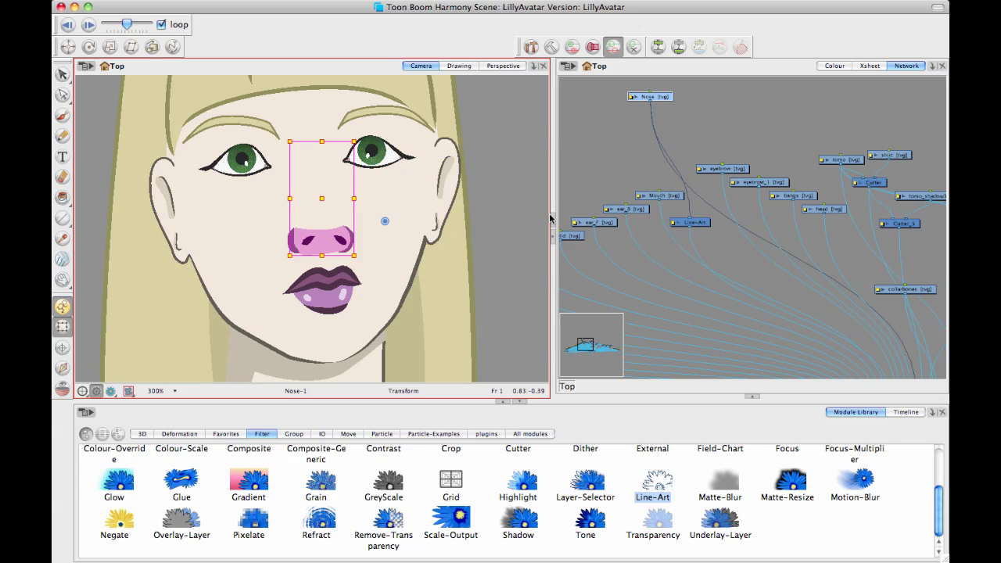
Shift the Nose module so that it sits above the Line-Art module in the network, and deselect it.
click(606, 155)
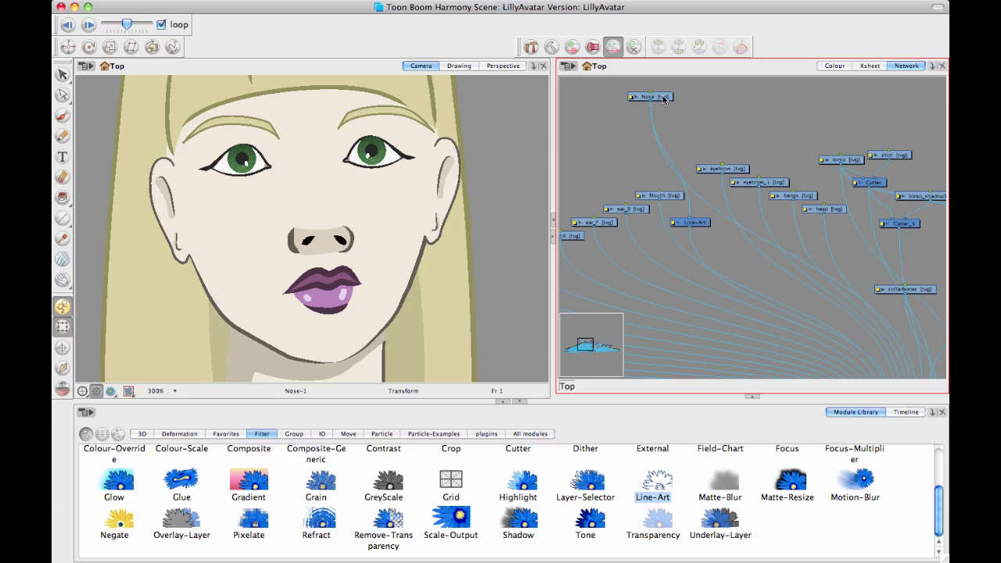
drag(663, 97, 688, 94)
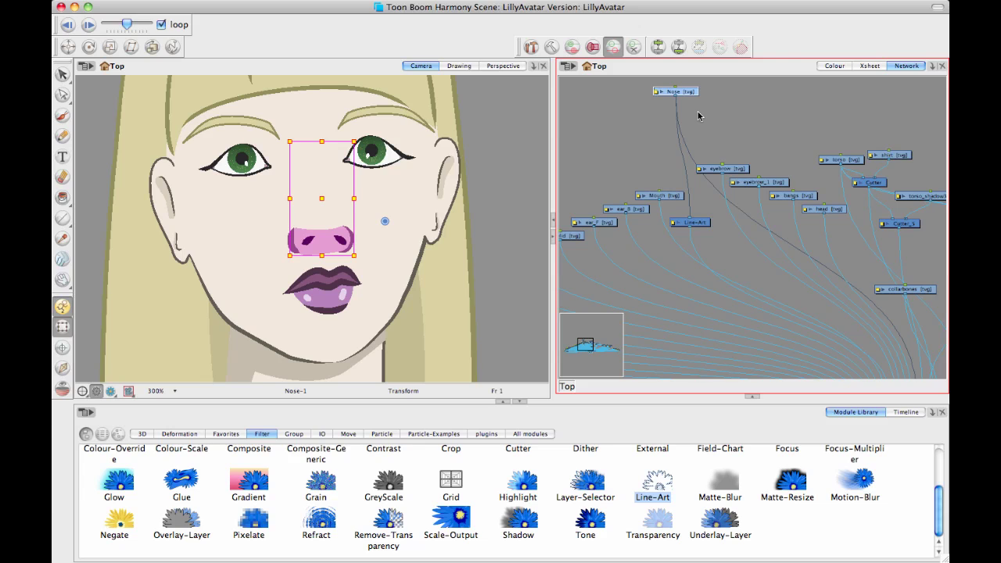
click(744, 134)
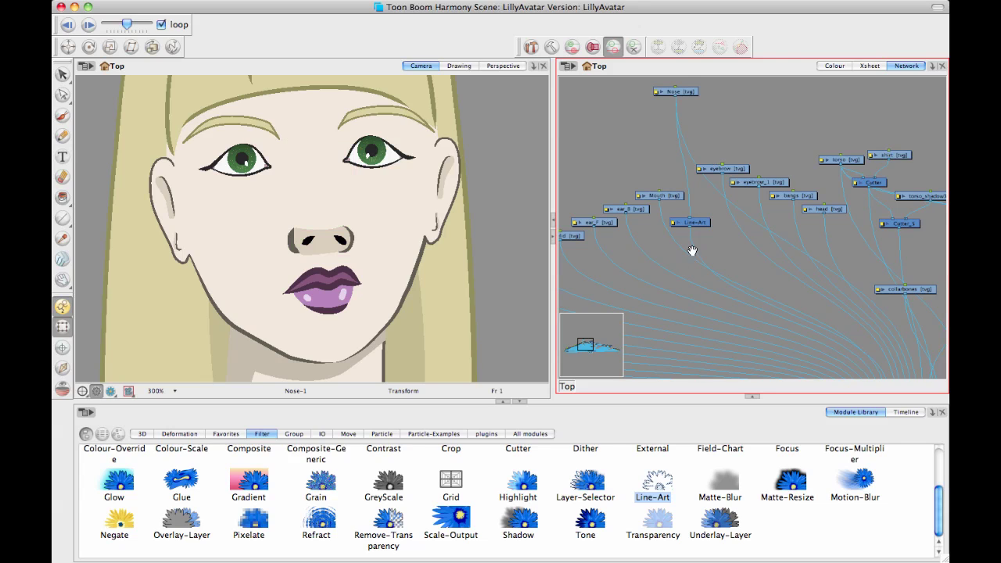